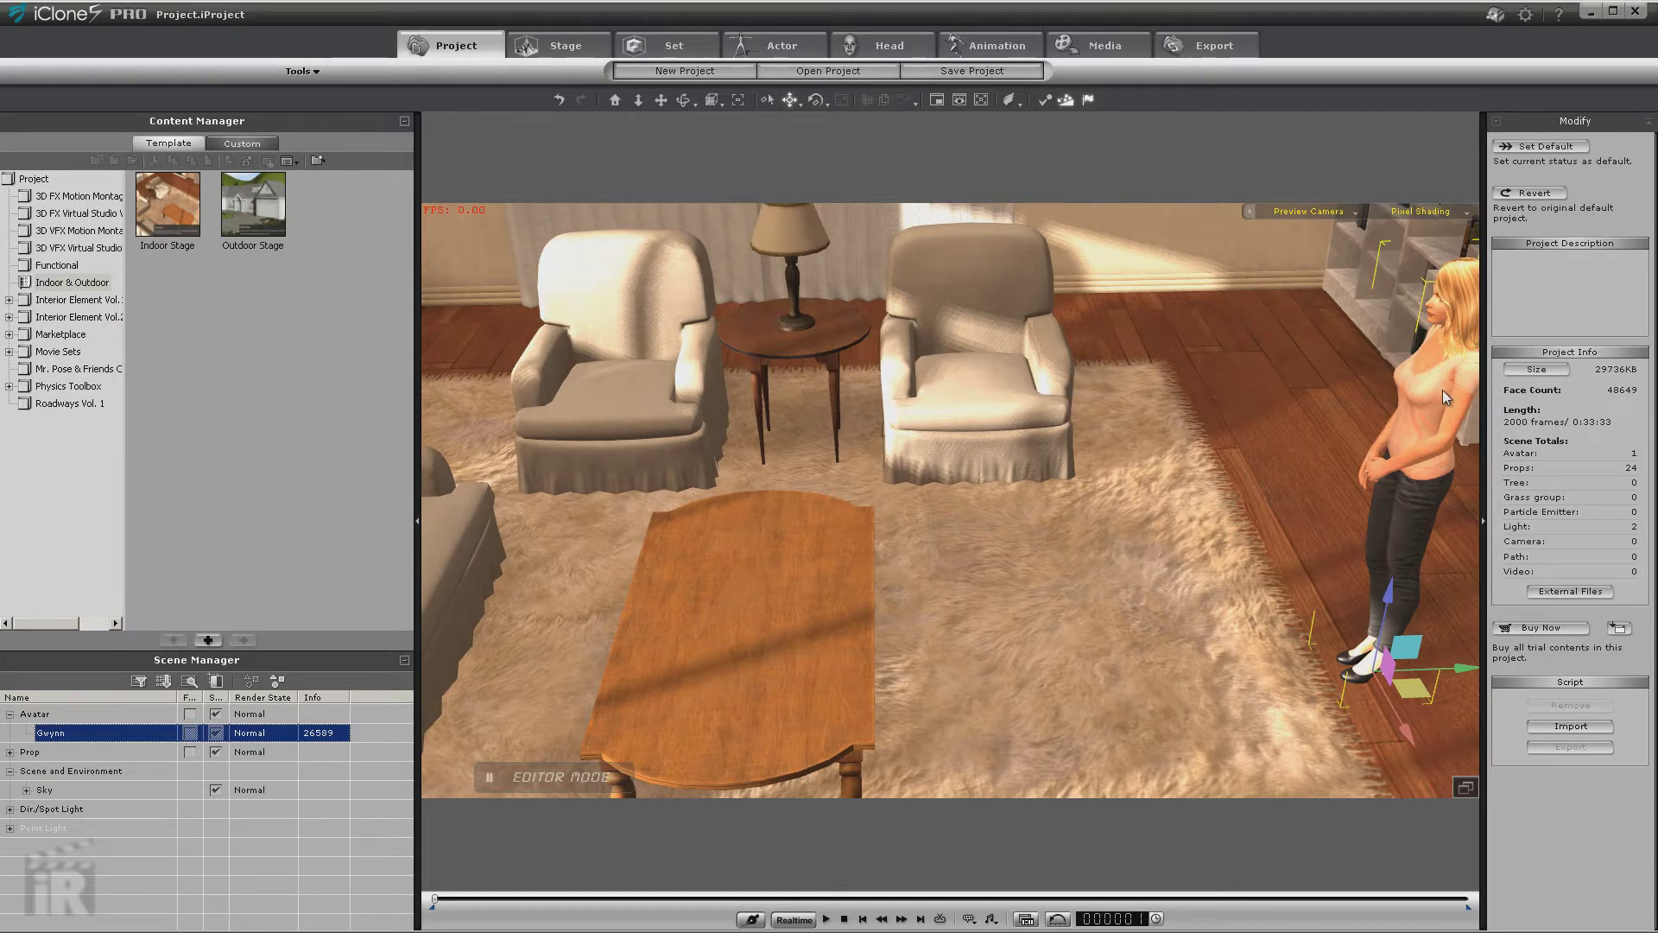
# Step: Place the Sit_Here_Chair_Dummy on the right armchair and raise it onto the seat
pyautogui.click(664, 50)
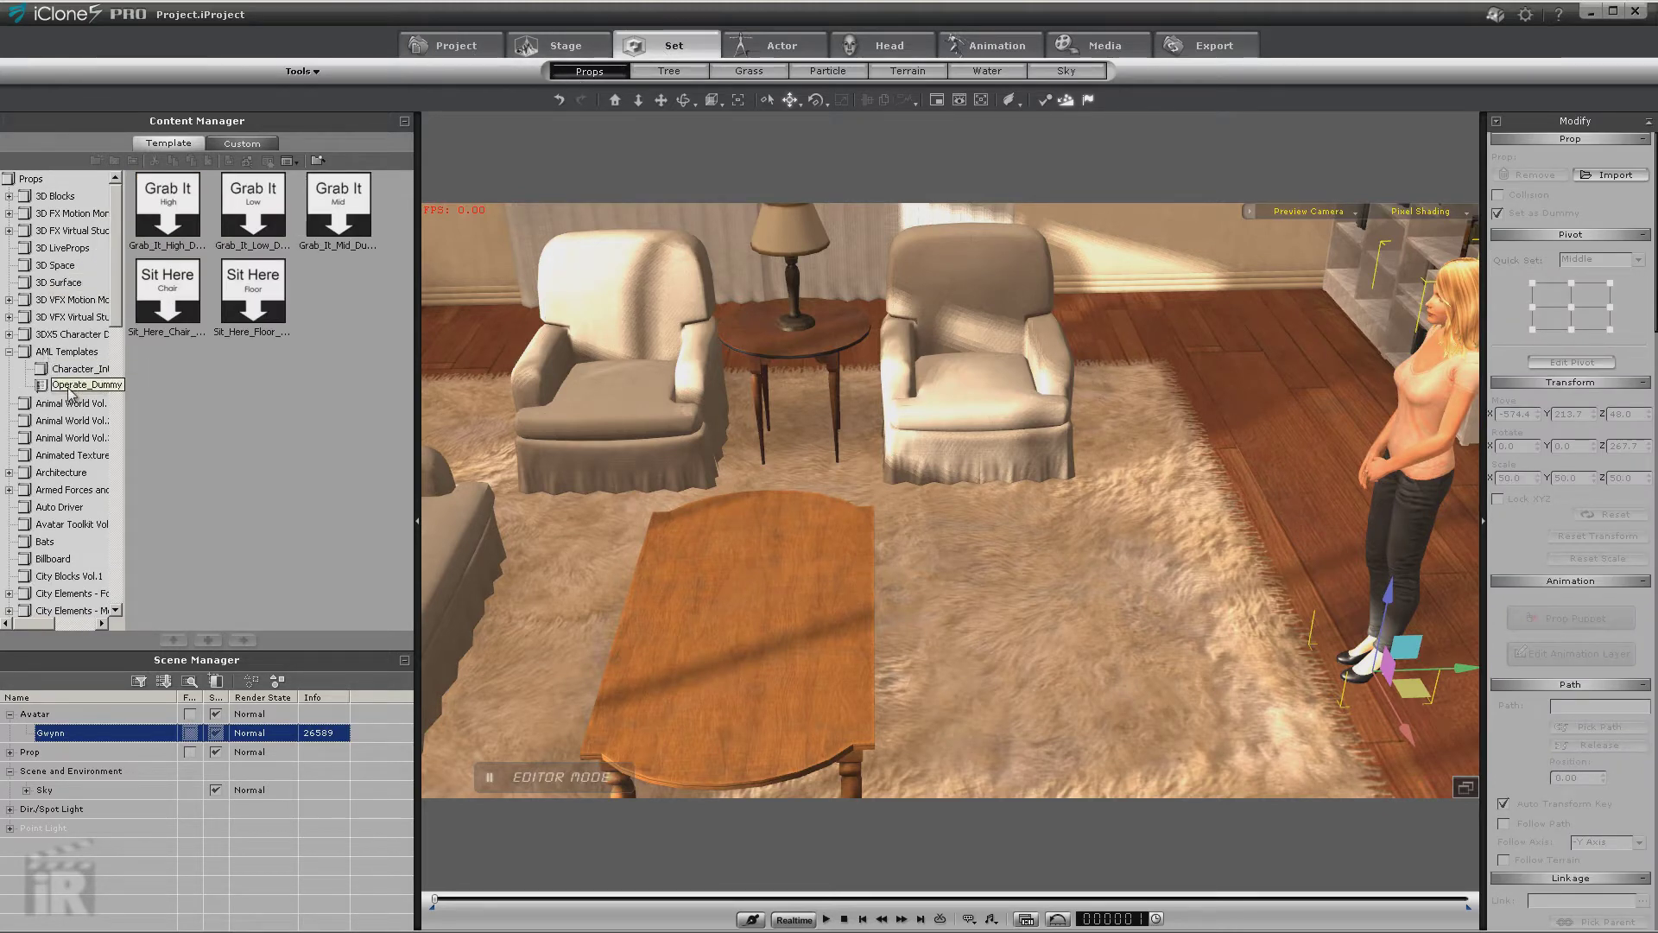
pyautogui.click(256, 304)
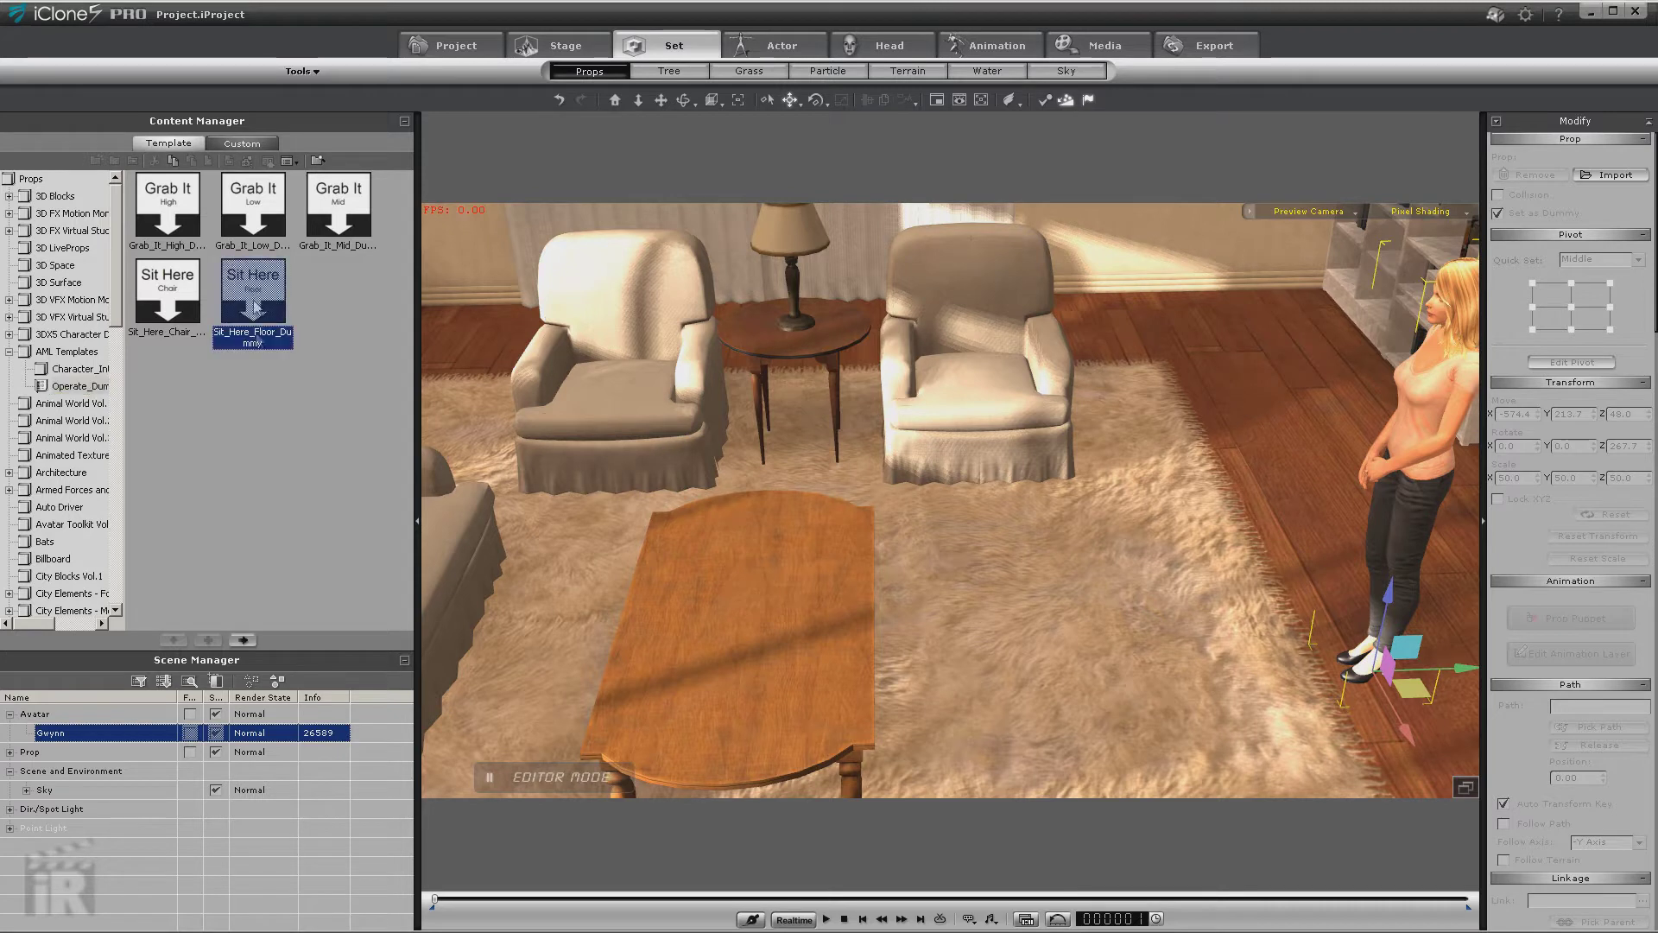
pyautogui.click(168, 308)
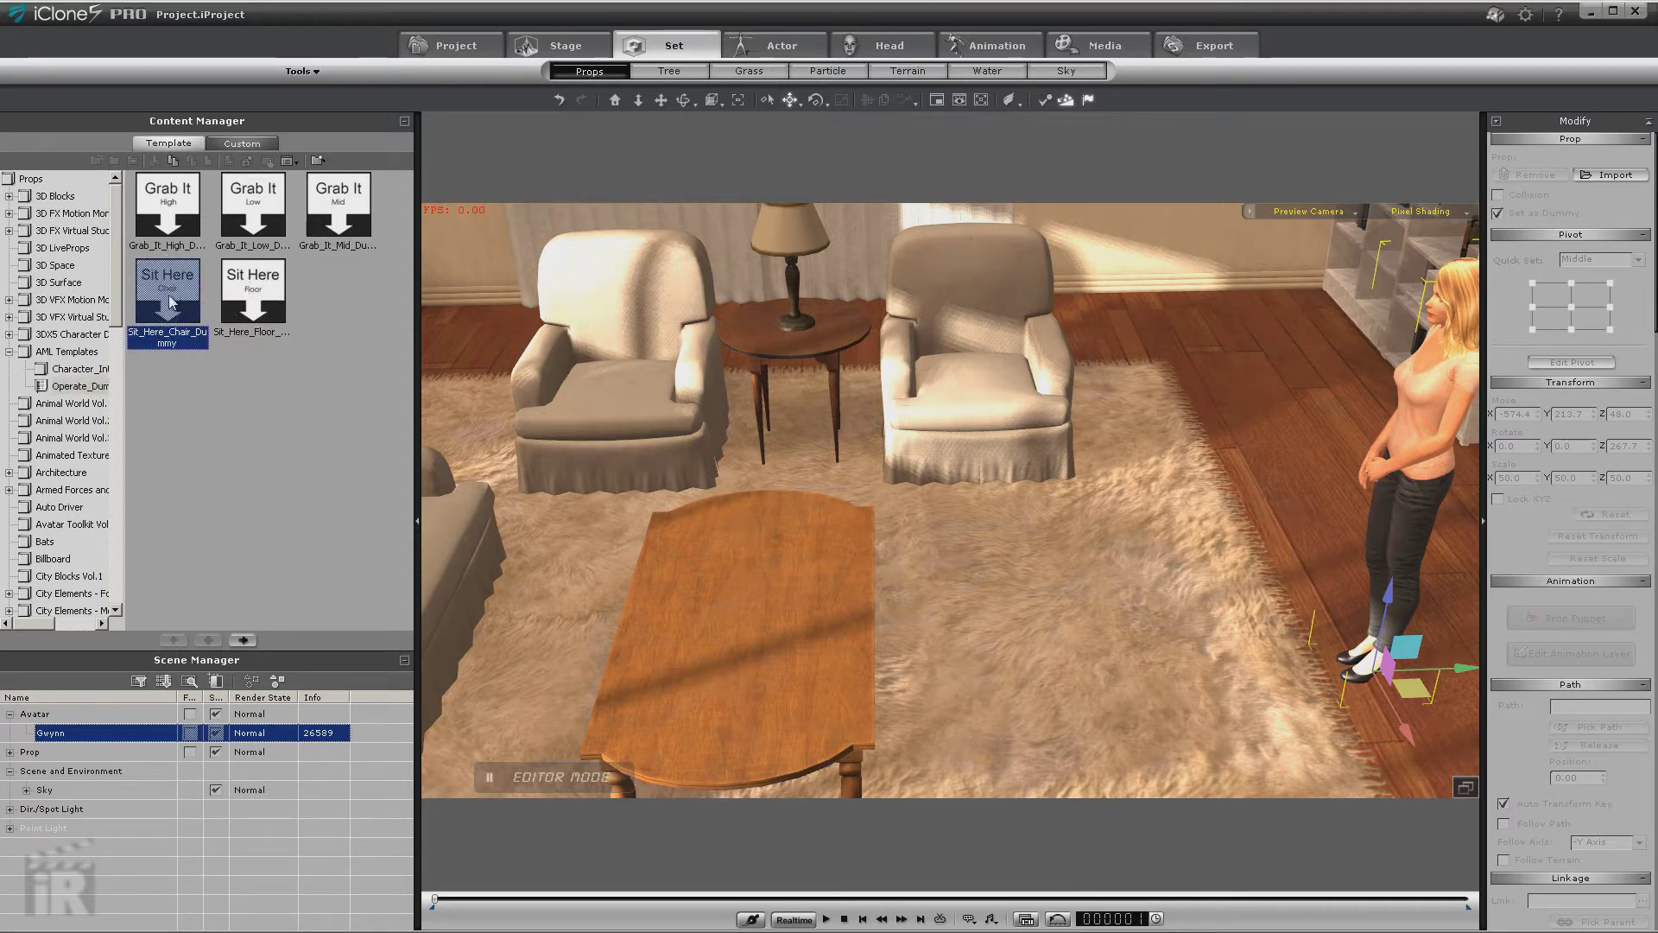
pyautogui.moveTo(167, 307); pyautogui.dragTo(984, 449)
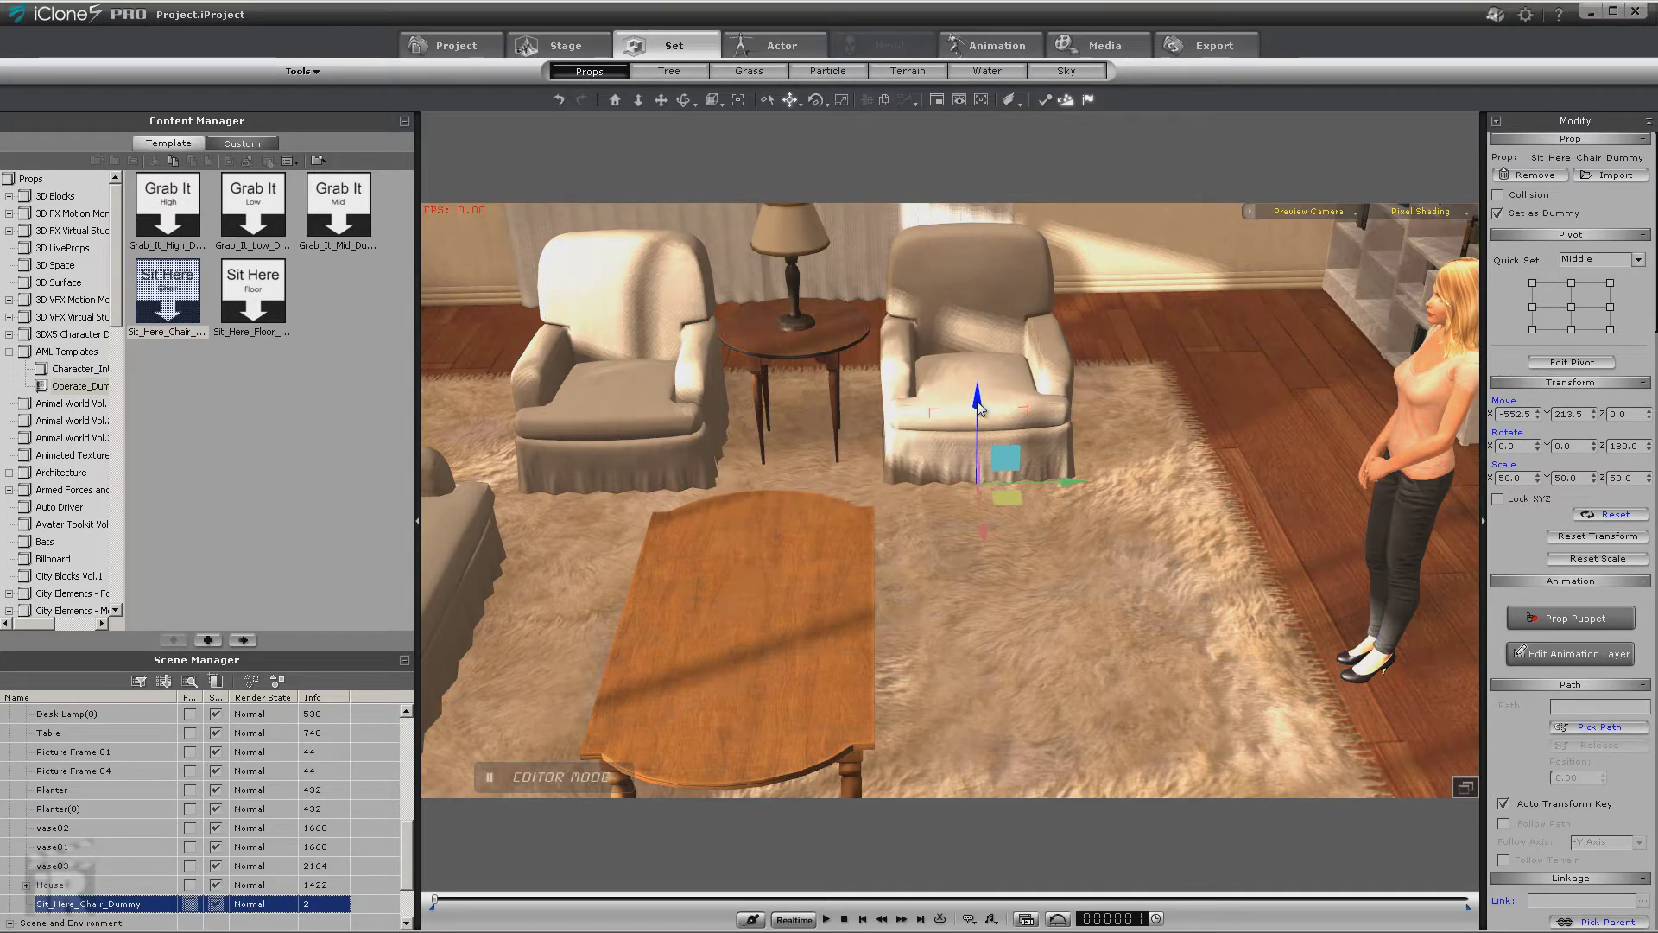
pyautogui.moveTo(978, 408); pyautogui.dragTo(978, 371)
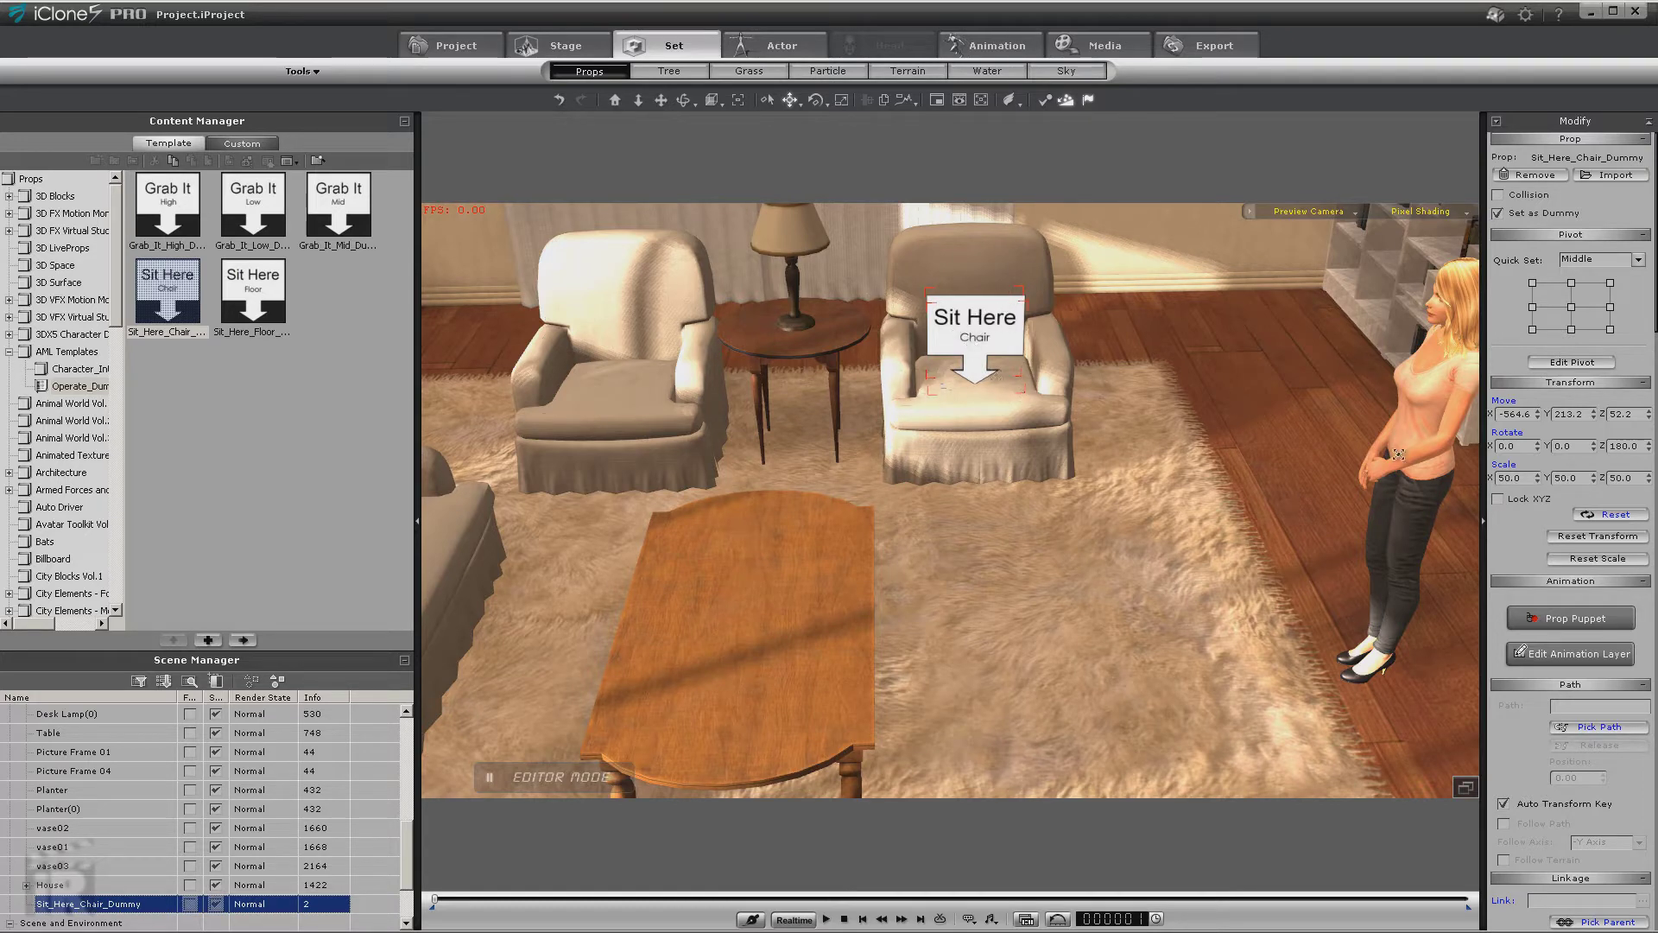
# Step: Use the dummy's Operate > Sit Down so Gwynn walks over and sits, then return to frame 1
pyautogui.click(1433, 412)
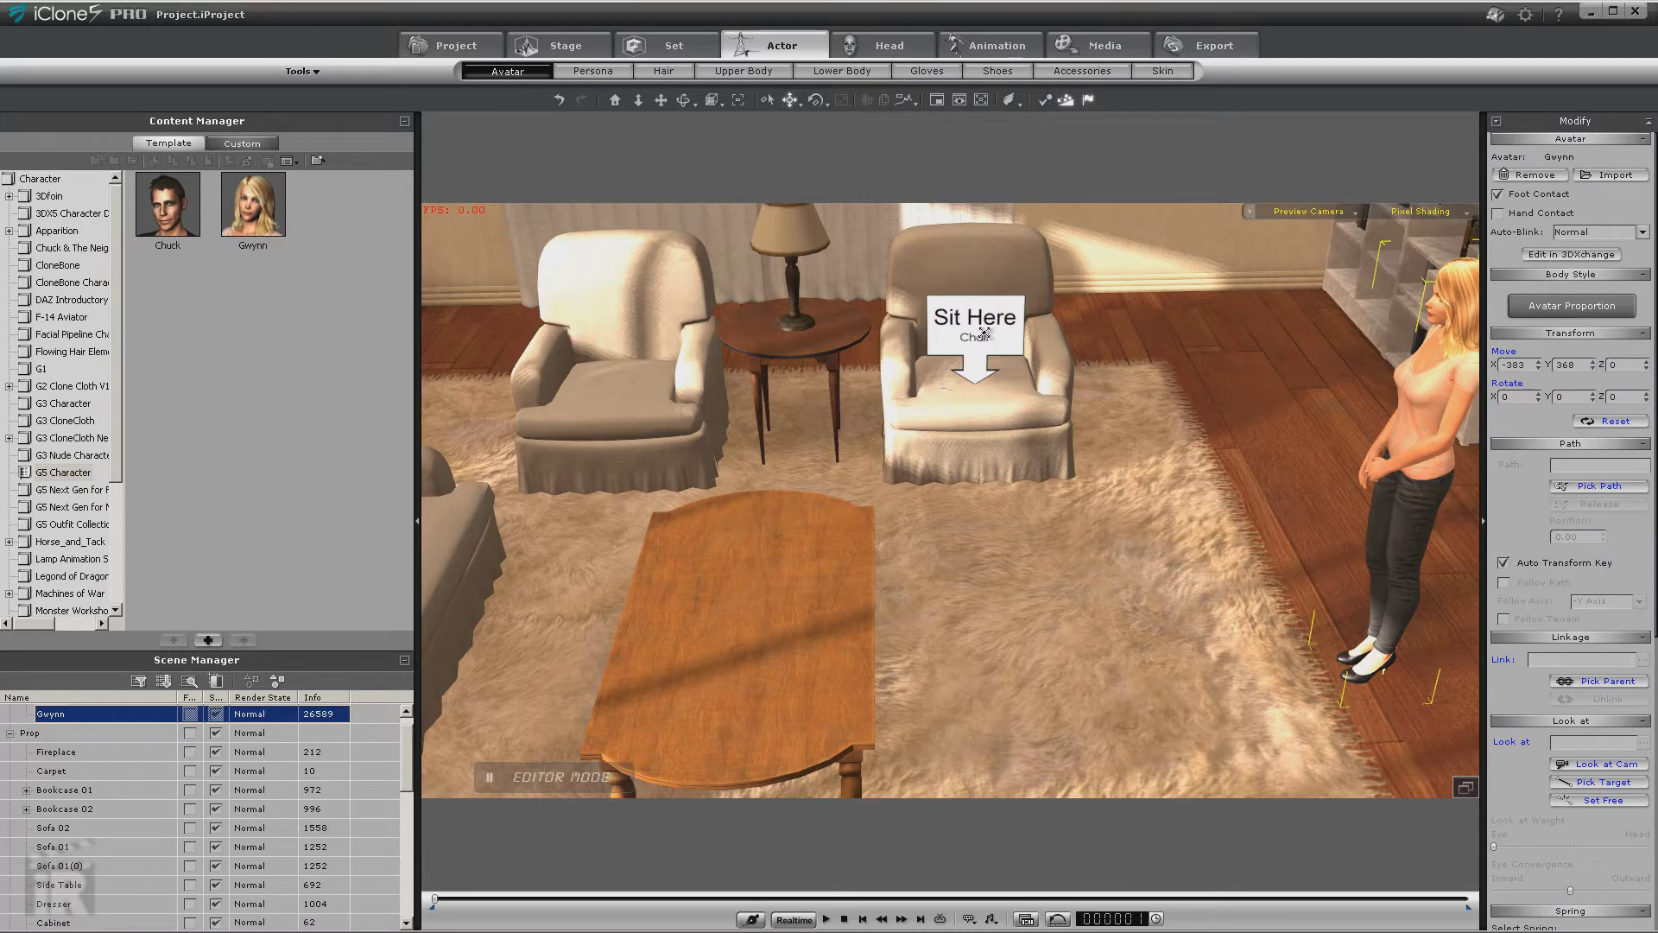
pyautogui.click(956, 314)
pyautogui.rightClick(956, 315)
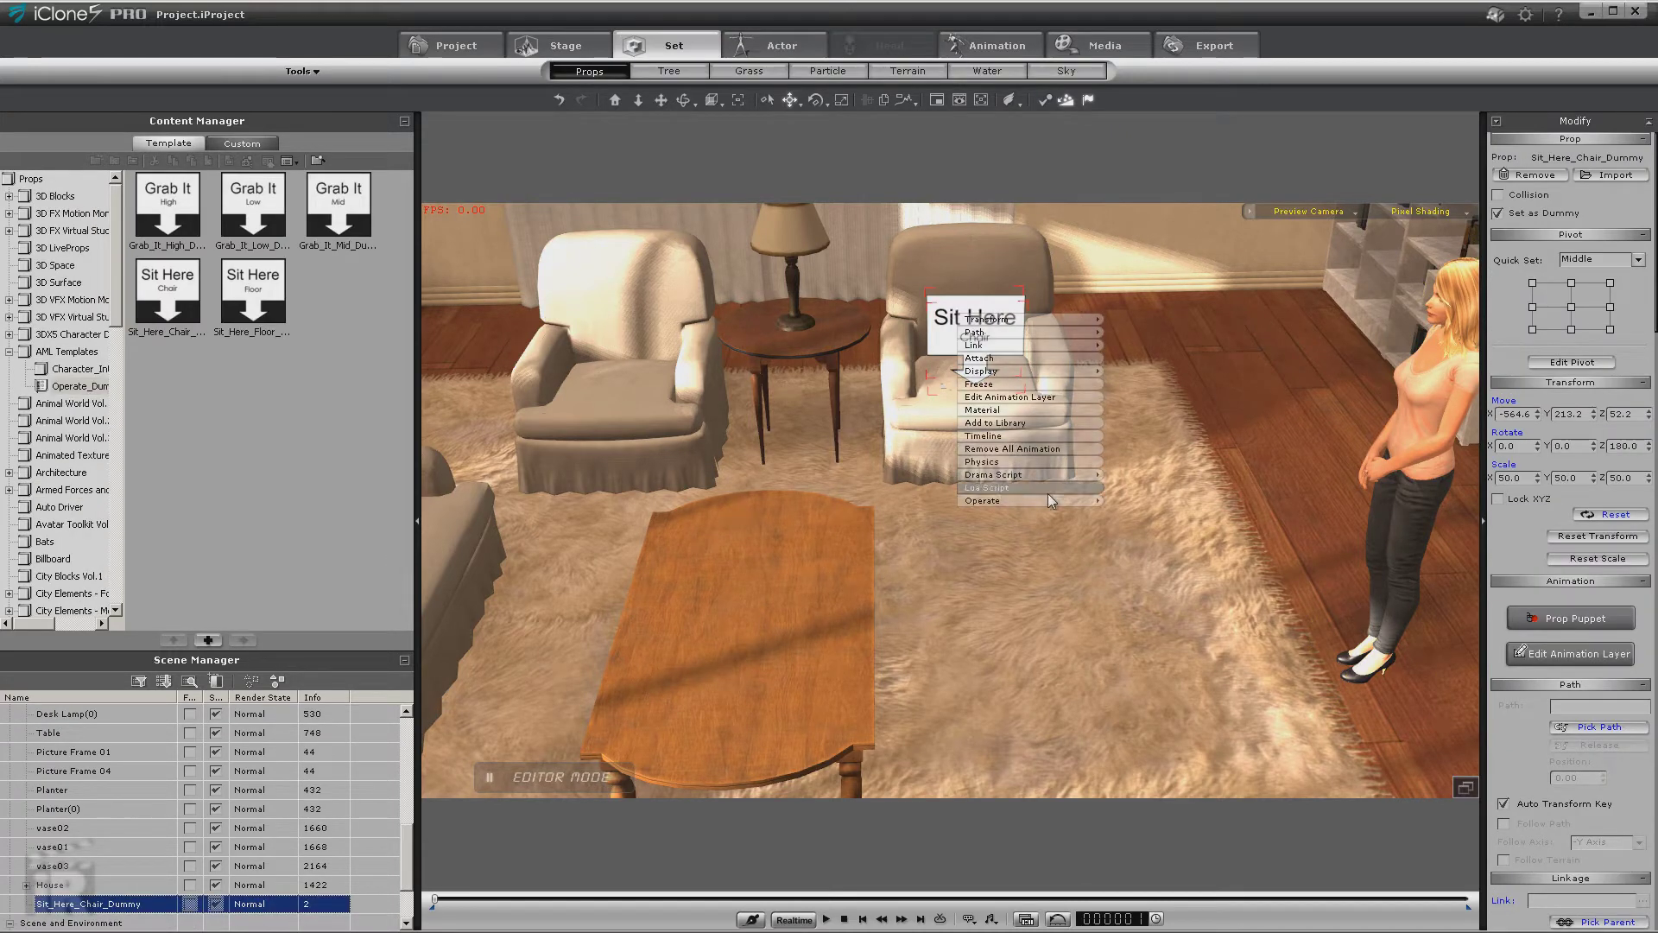
pyautogui.moveTo(1051, 499)
pyautogui.click(1130, 502)
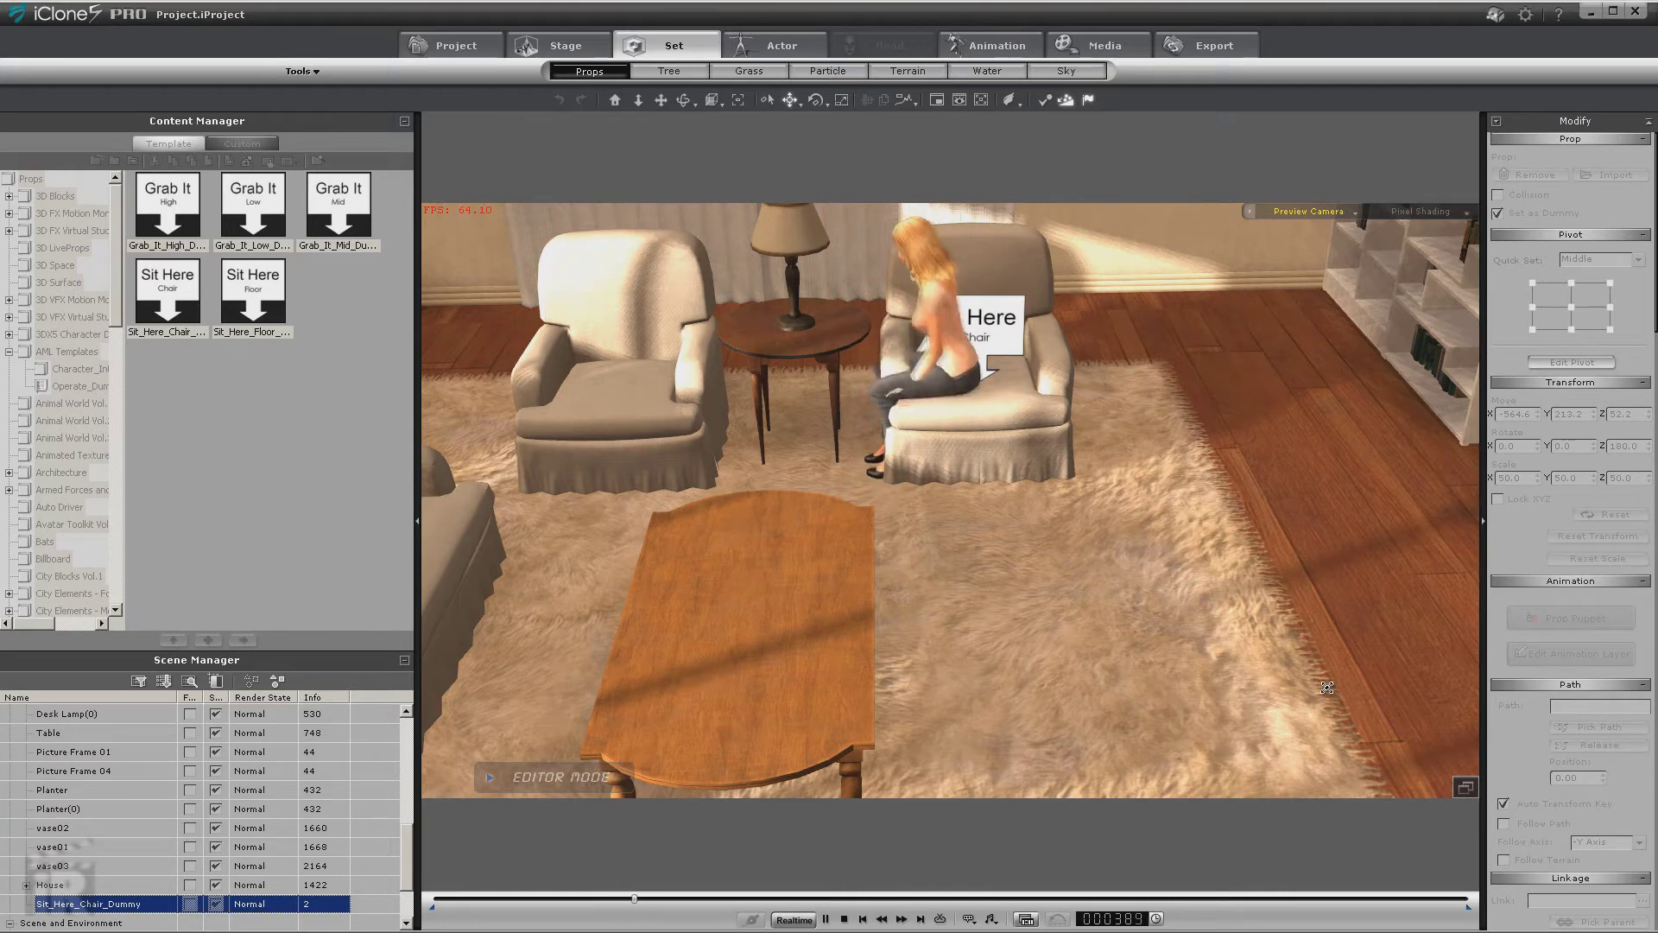
pyautogui.click(845, 921)
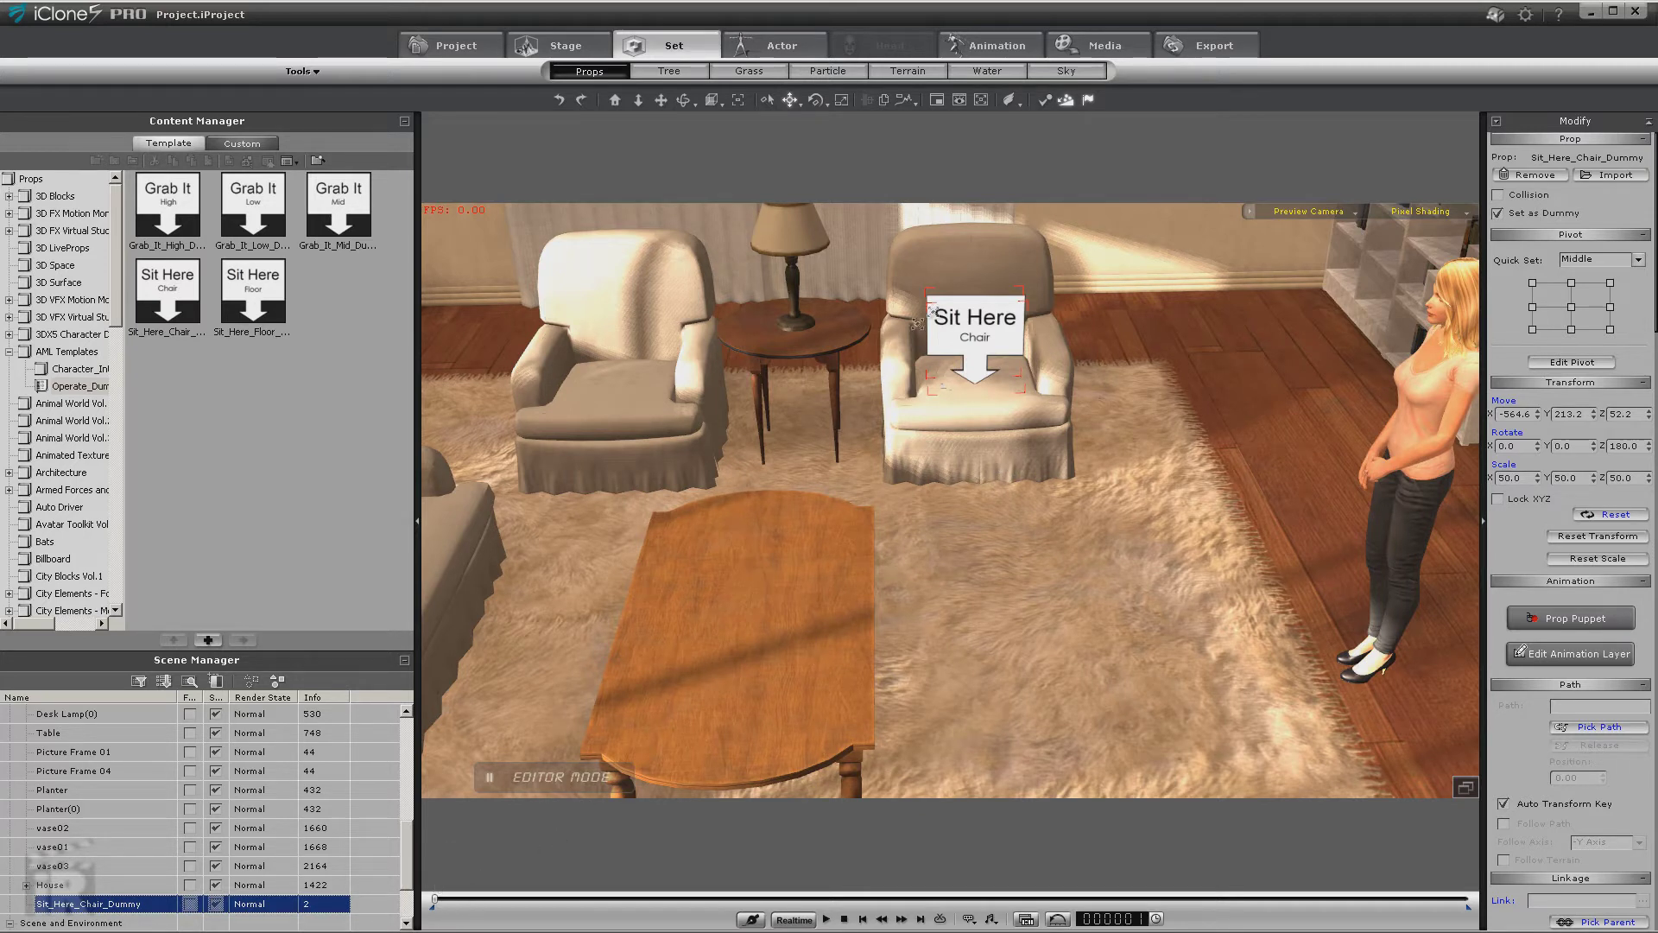
# Step: Rotate the Sit Here dummy to Rotate Z 267 so it faces forward out of the chair
pyautogui.moveTo(917, 323); pyautogui.dragTo(1028, 369)
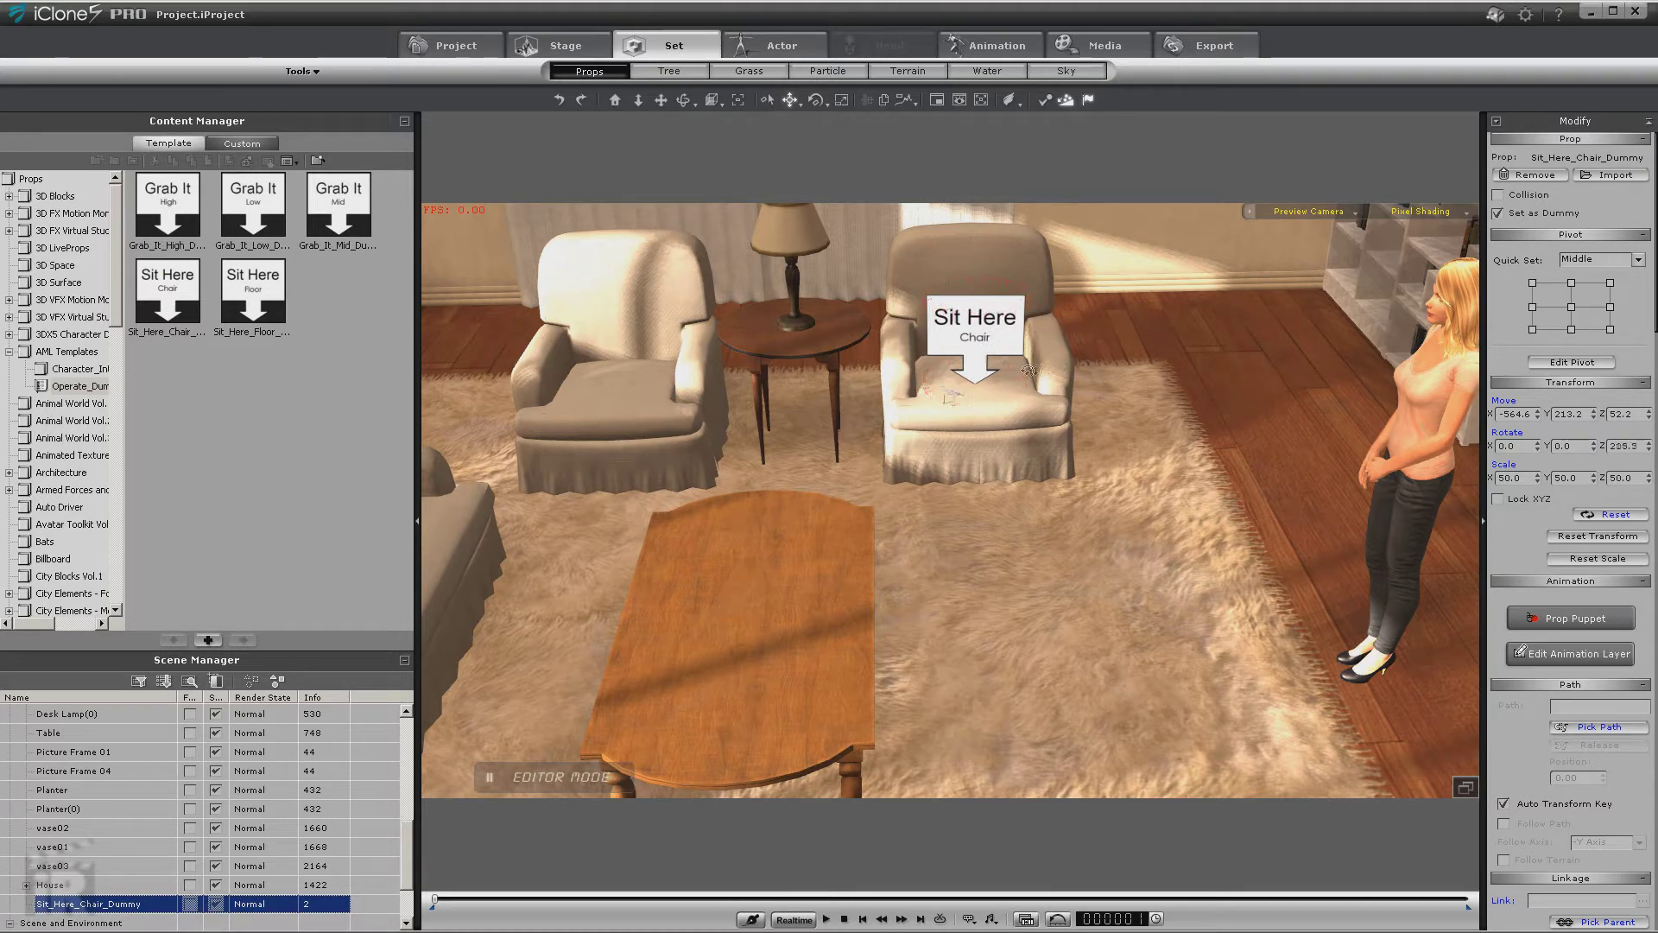
pyautogui.moveTo(1209, 364); pyautogui.dragTo(1018, 397)
pyautogui.moveTo(1196, 387); pyautogui.dragTo(1169, 422)
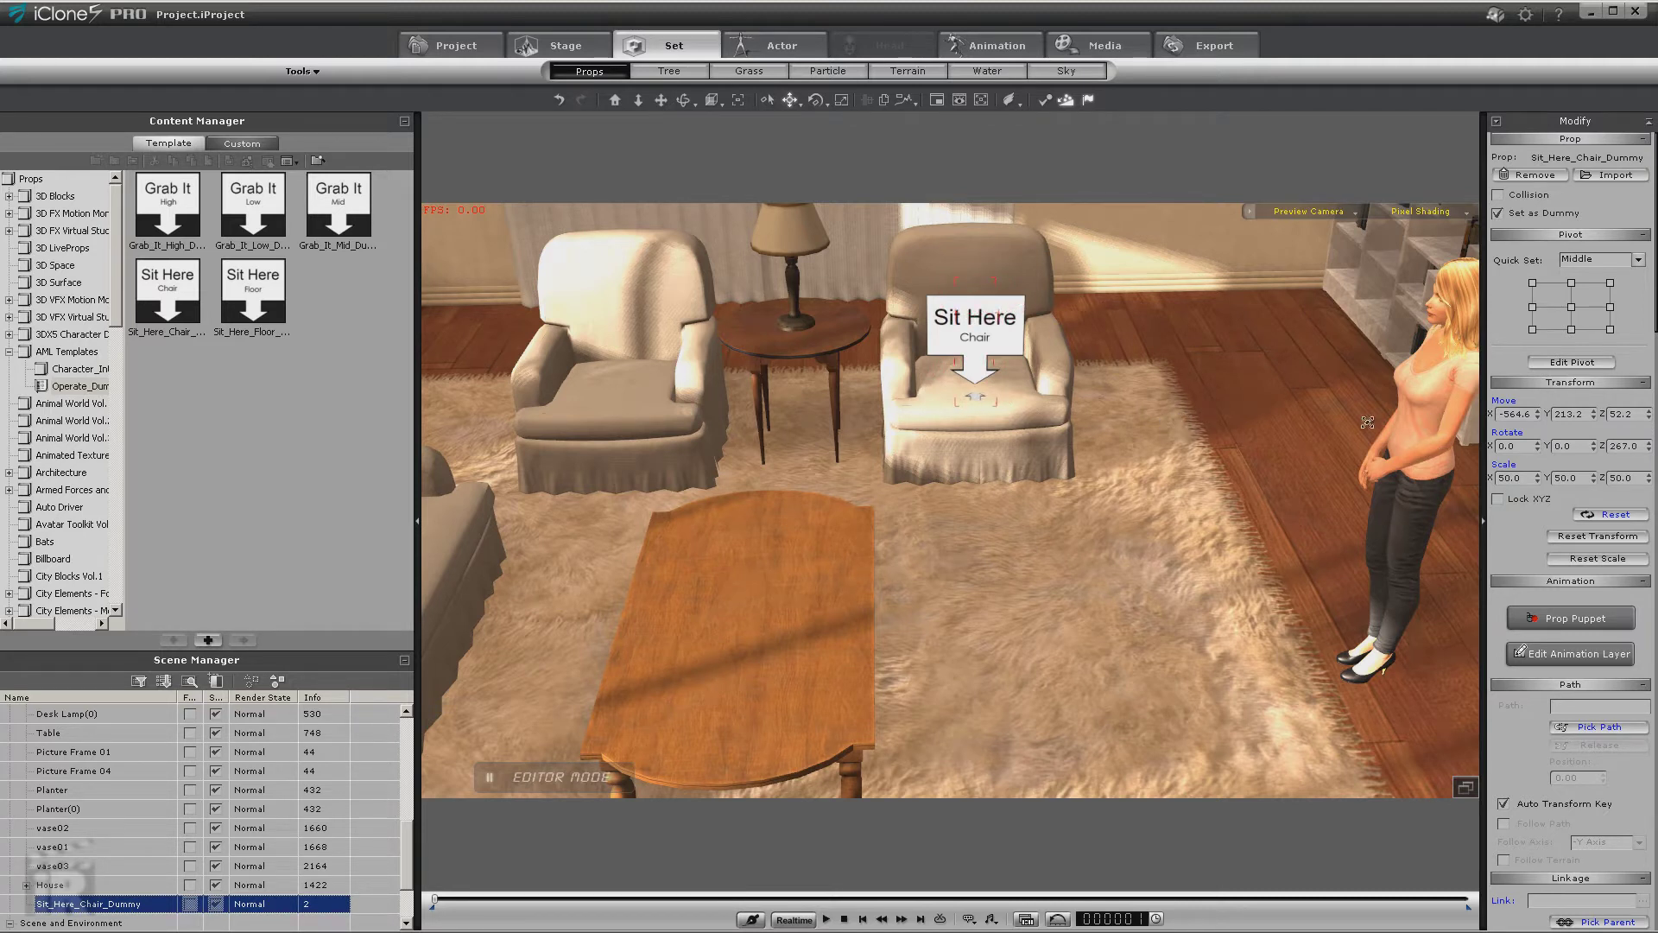
# Step: Apply Sit Down from the dummy again so Gwynn walks over and sits facing forward
pyautogui.click(1419, 410)
pyautogui.rightClick(1420, 410)
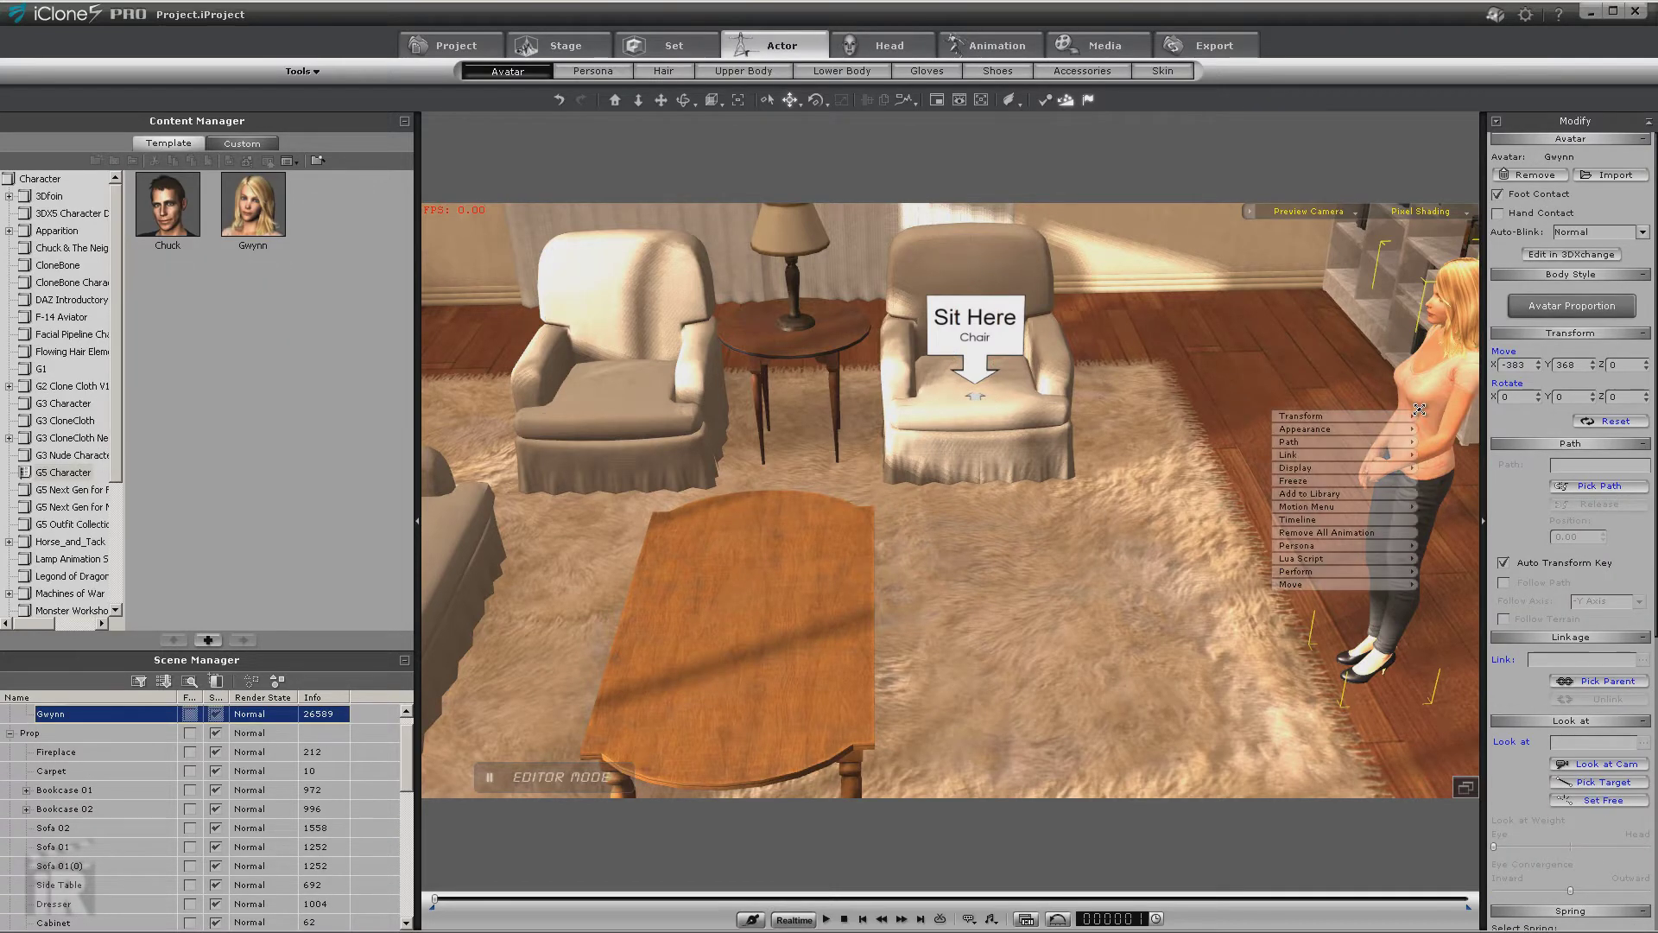
pyautogui.click(989, 321)
pyautogui.rightClick(990, 322)
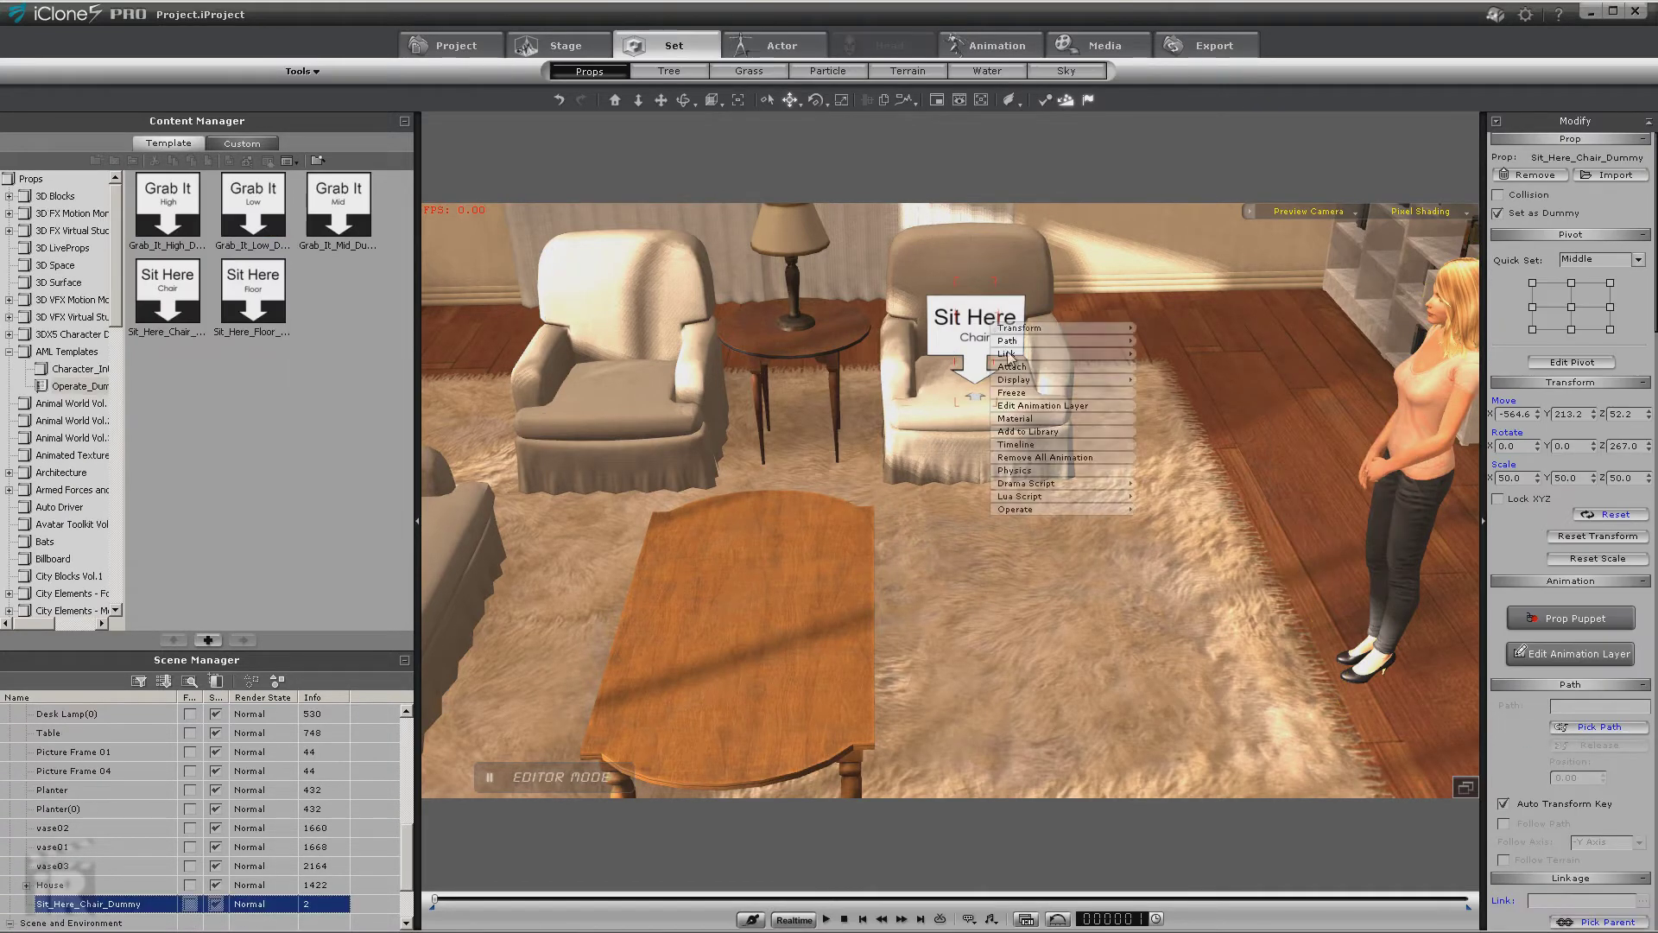
pyautogui.moveTo(1075, 510)
pyautogui.click(1218, 512)
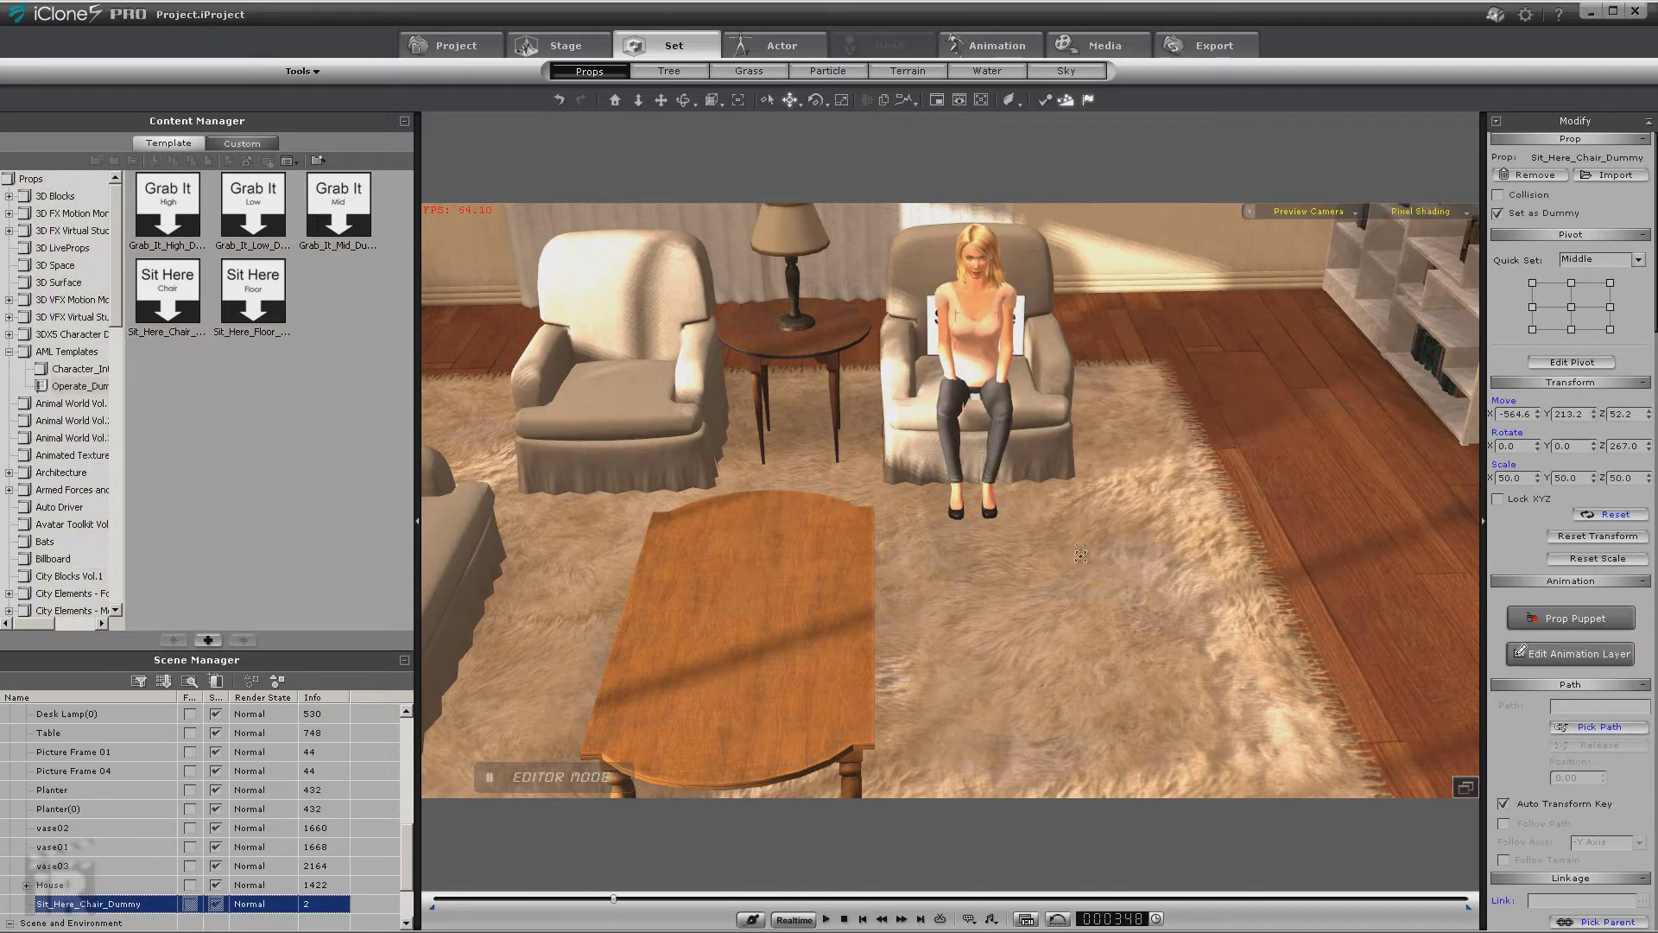
# Step: Open Edit Motion Layer for the seated Gwynn from her Motion menu
pyautogui.click(980, 303)
pyautogui.rightClick(977, 309)
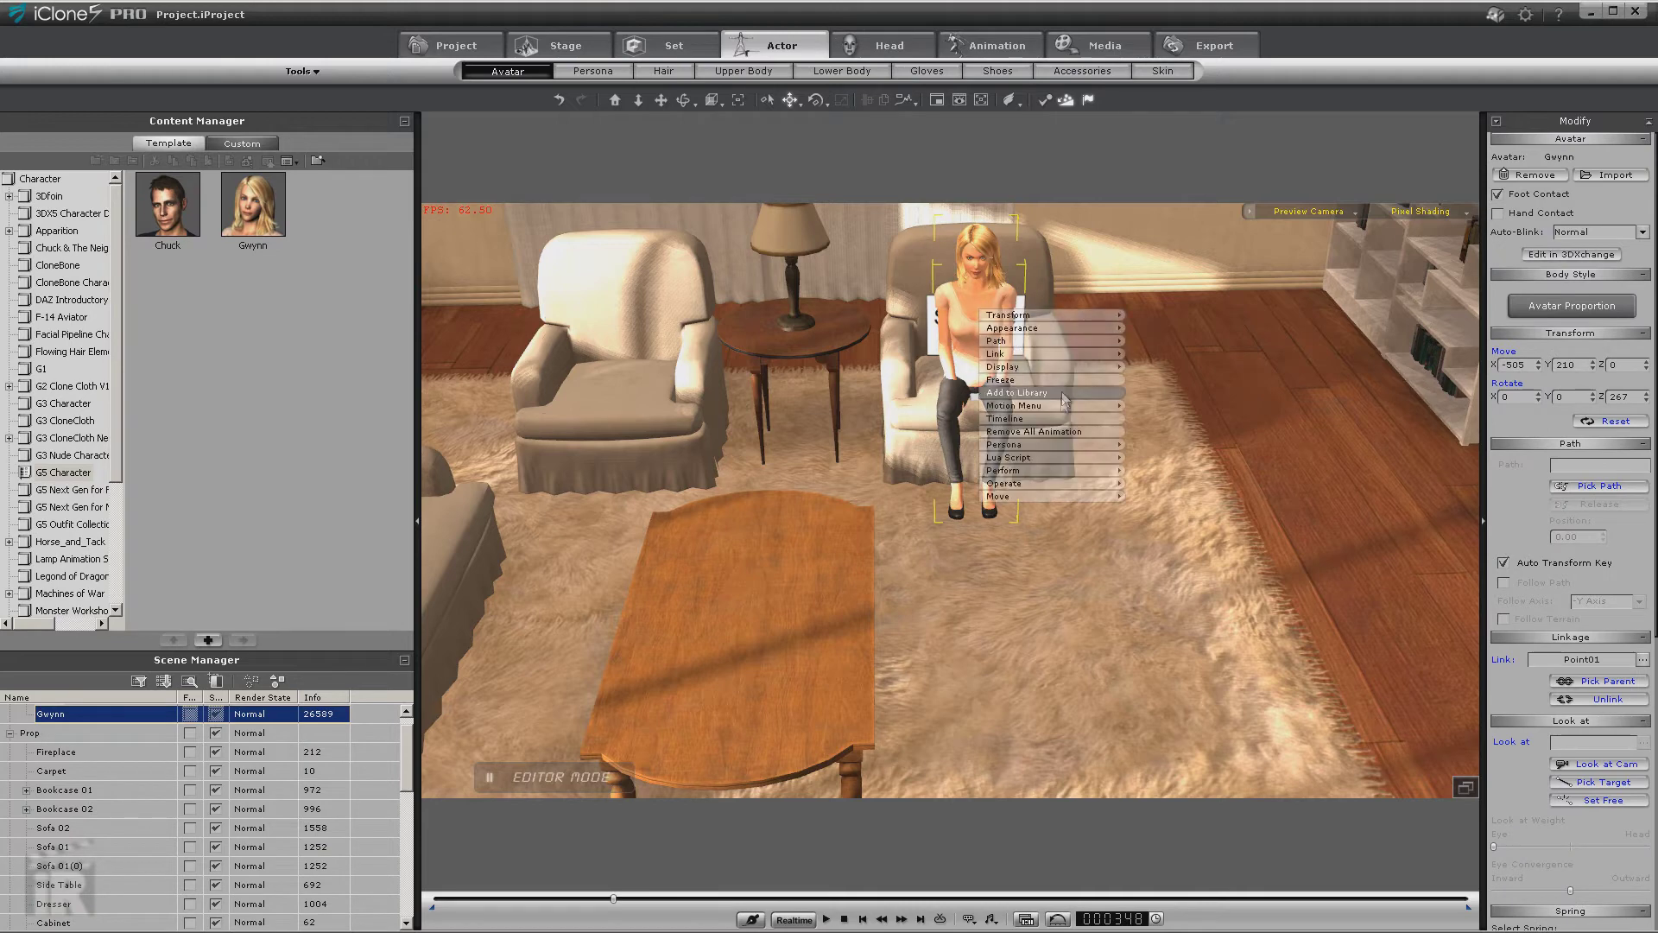
pyautogui.moveTo(1062, 405)
pyautogui.click(1142, 405)
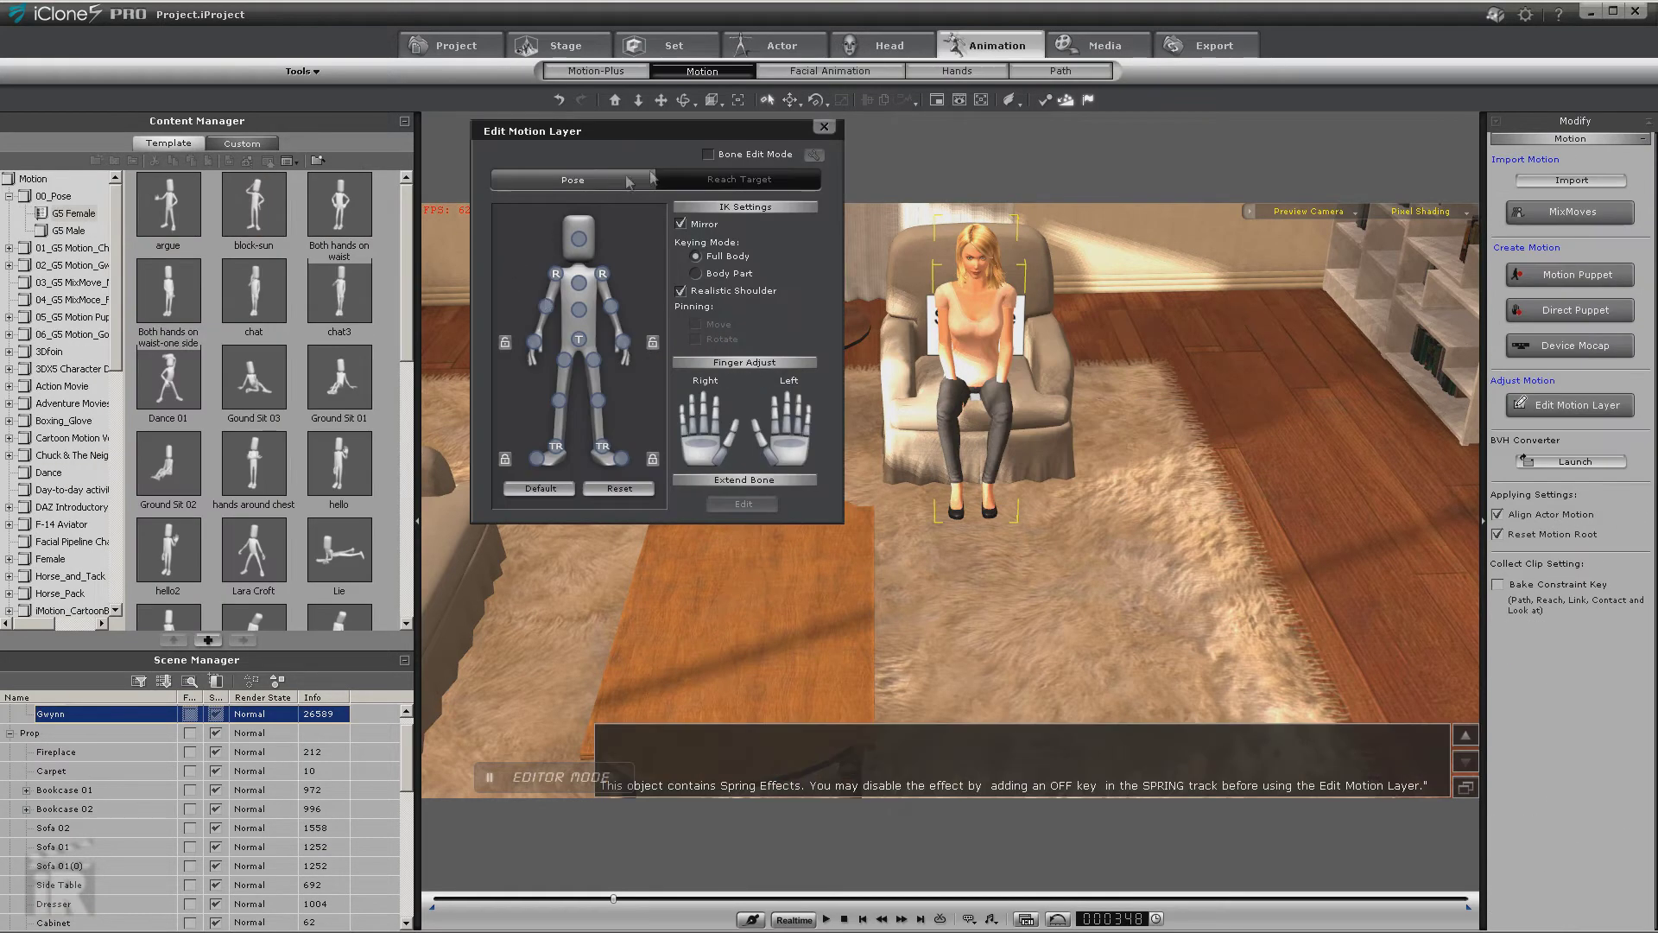
# Step: Nudge and rotate Gwynn's left-hand IK node, close the motion-layer editor, and rewind to the start
pyautogui.click(626, 345)
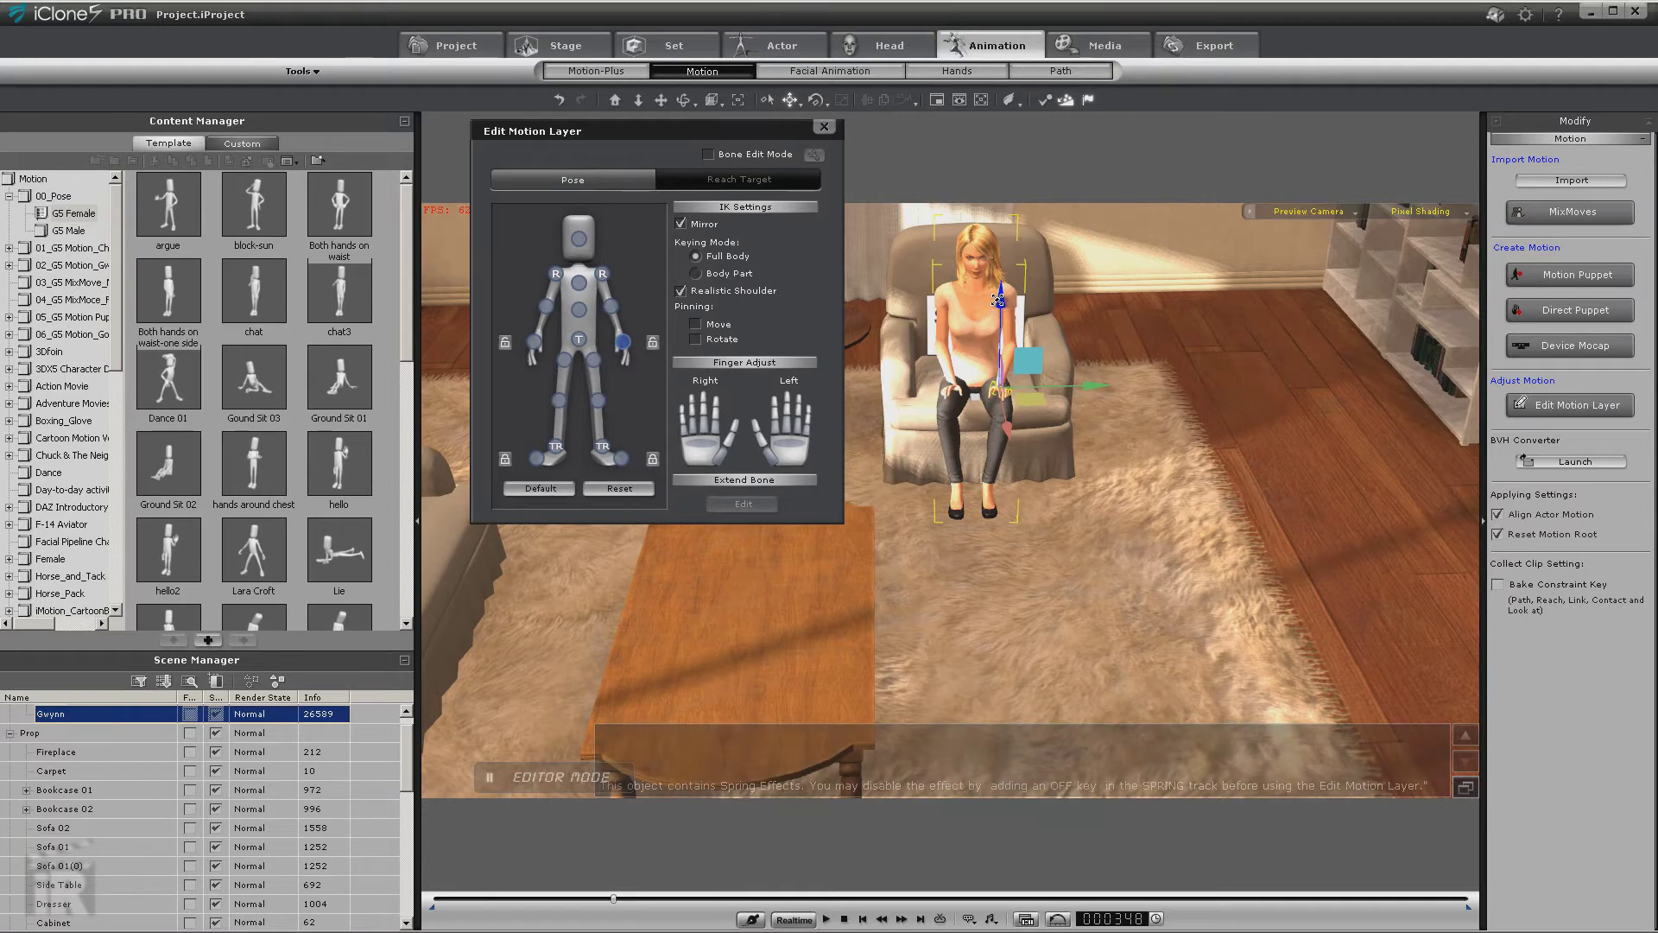
pyautogui.moveTo(1091, 386); pyautogui.dragTo(1098, 386)
pyautogui.click(815, 100)
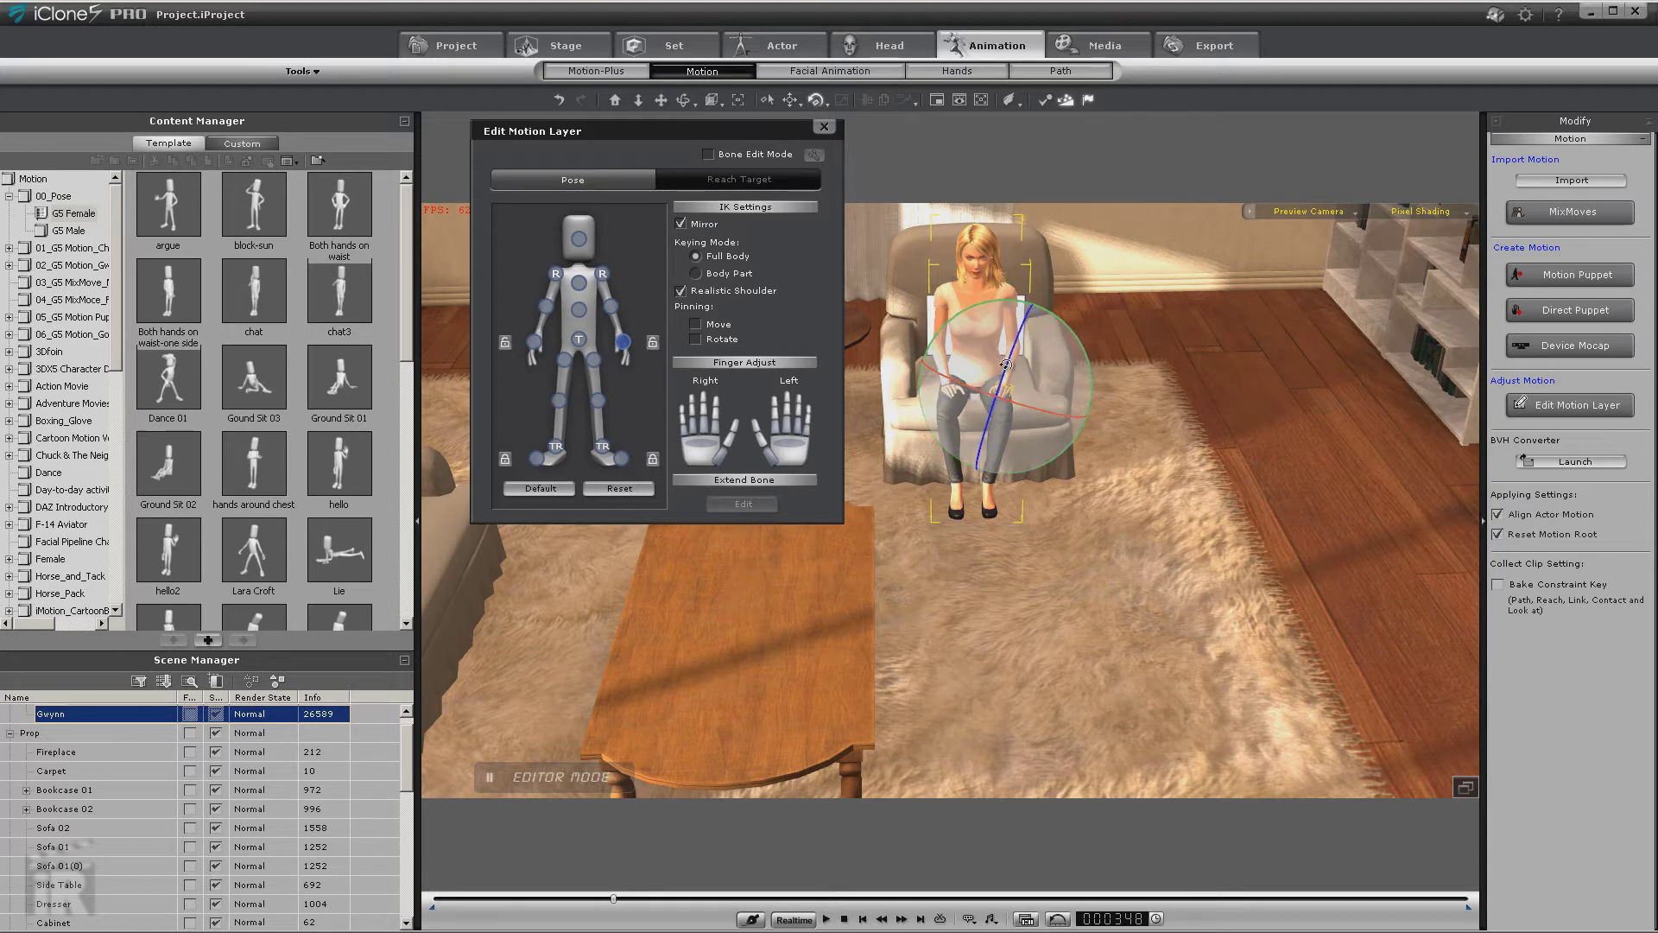
pyautogui.click(823, 128)
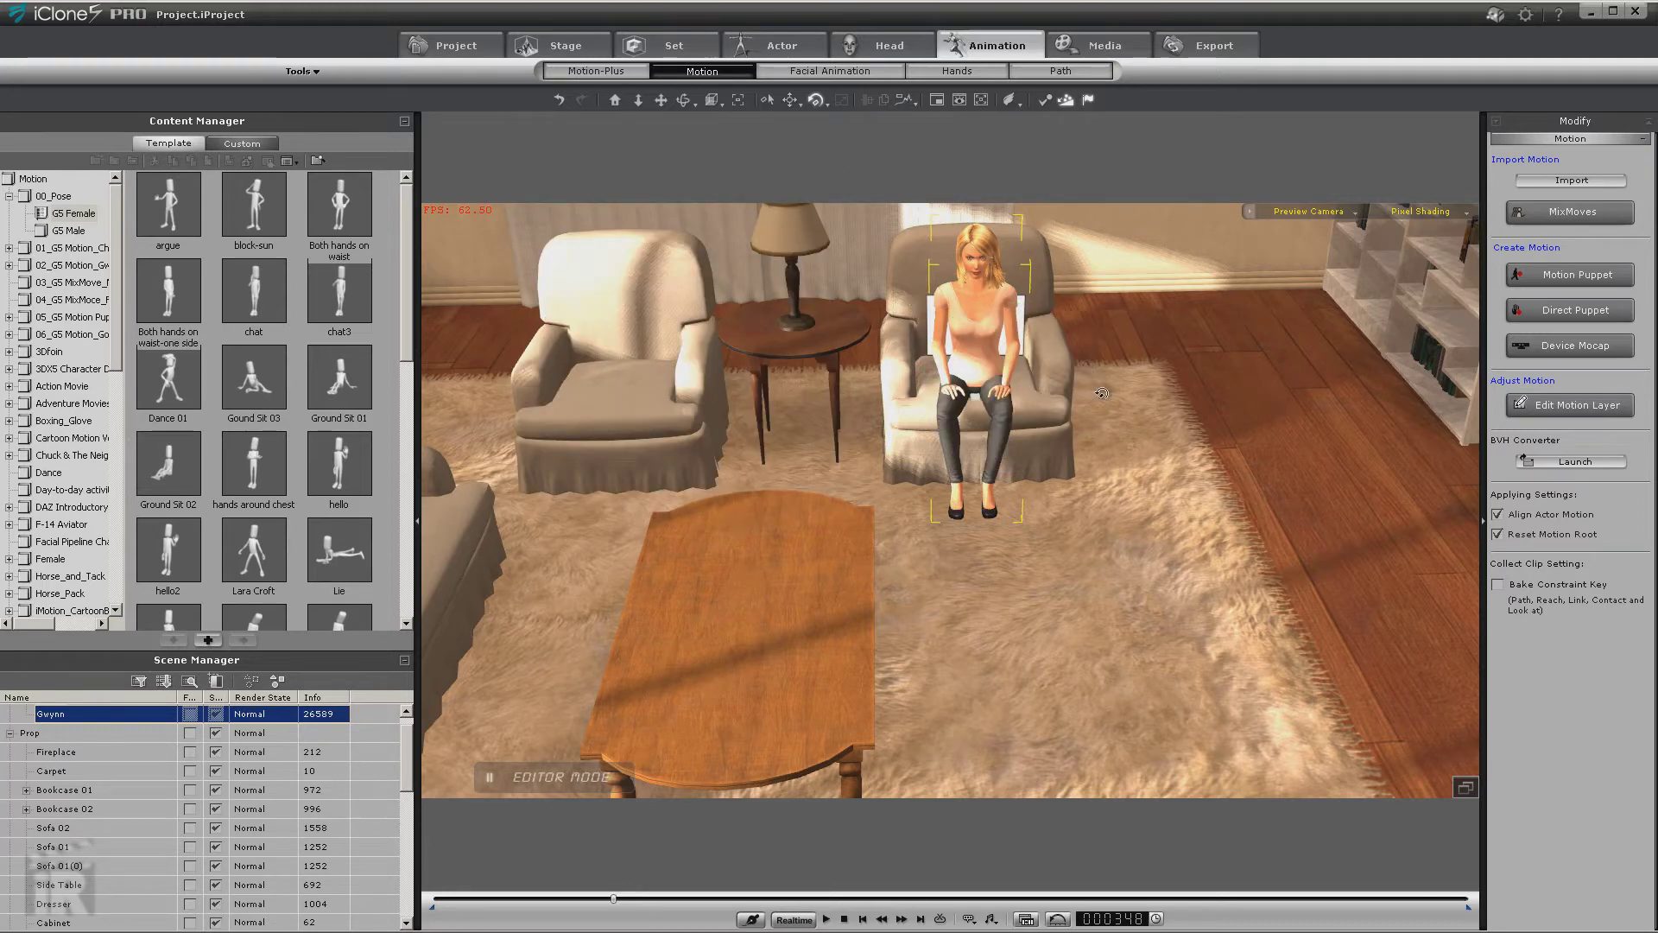
pyautogui.click(862, 918)
# Step: Play the animation to review Gwynn sitting, then bring up her Motion menu options
pyautogui.click(826, 918)
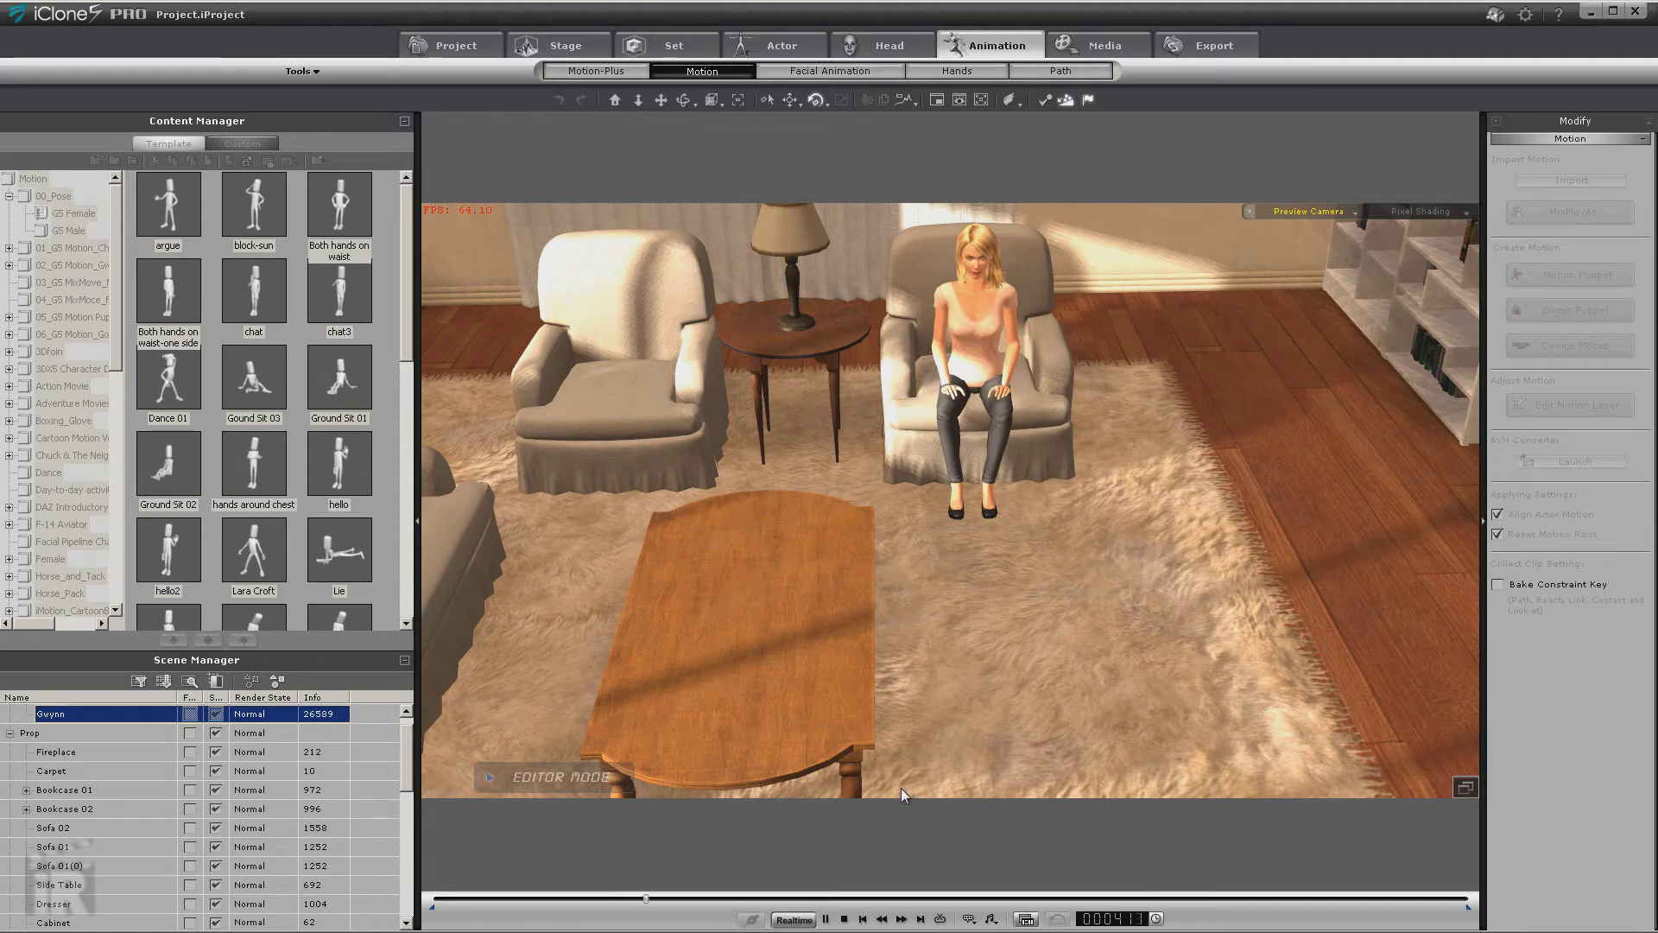
pyautogui.click(843, 919)
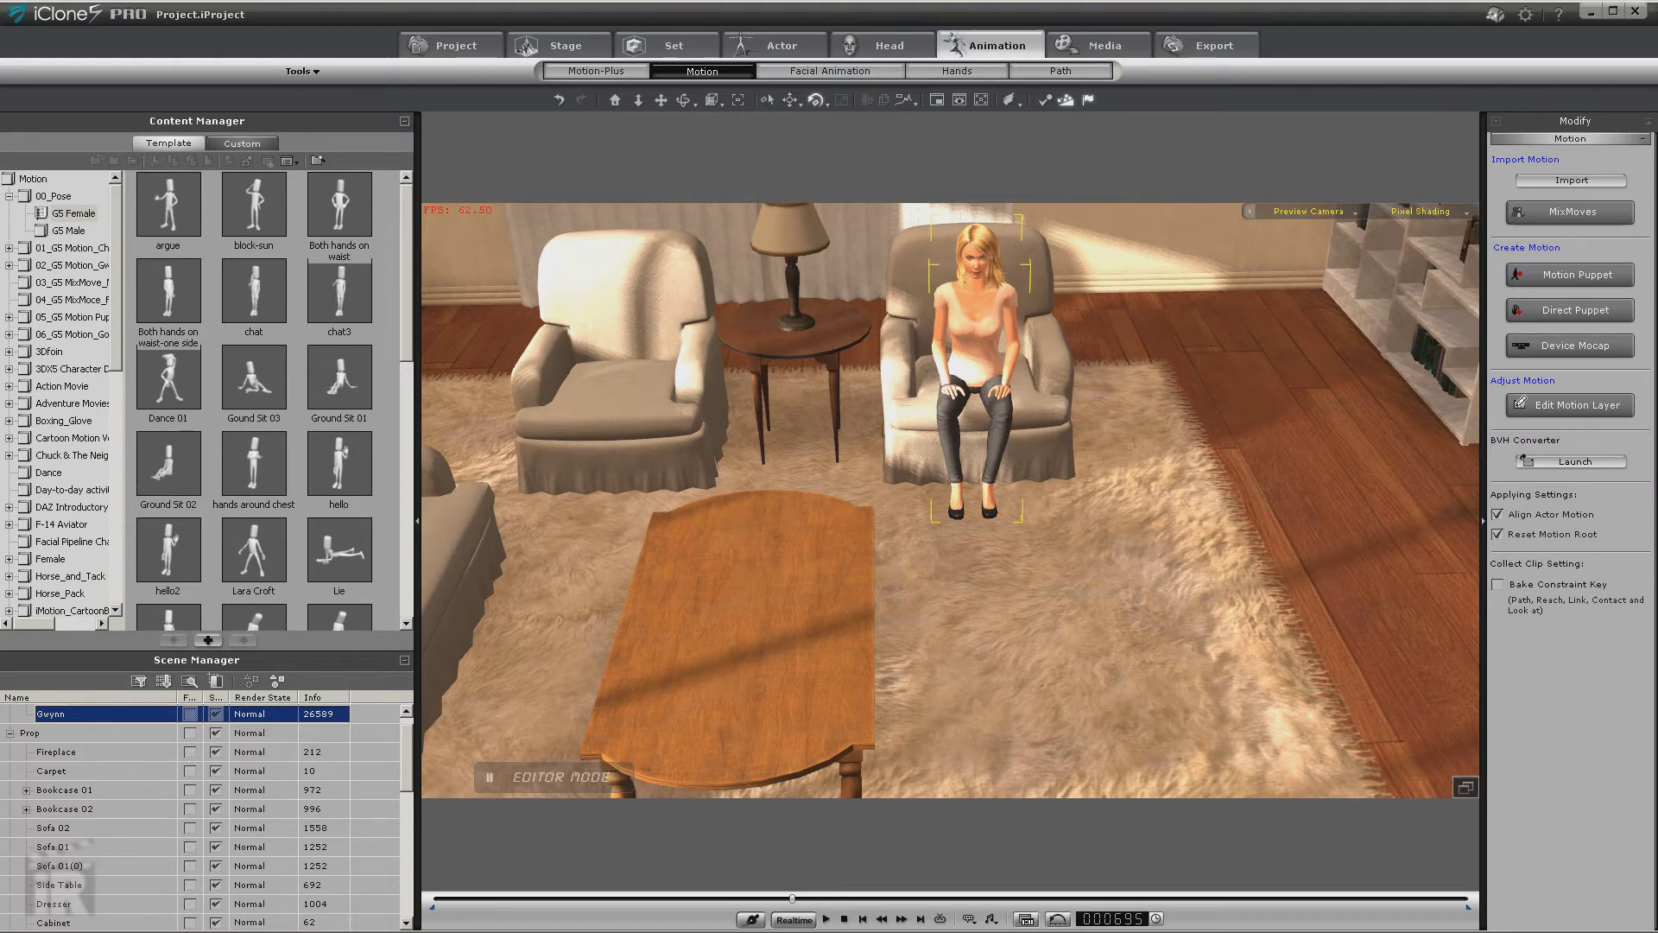
pyautogui.rightClick(973, 326)
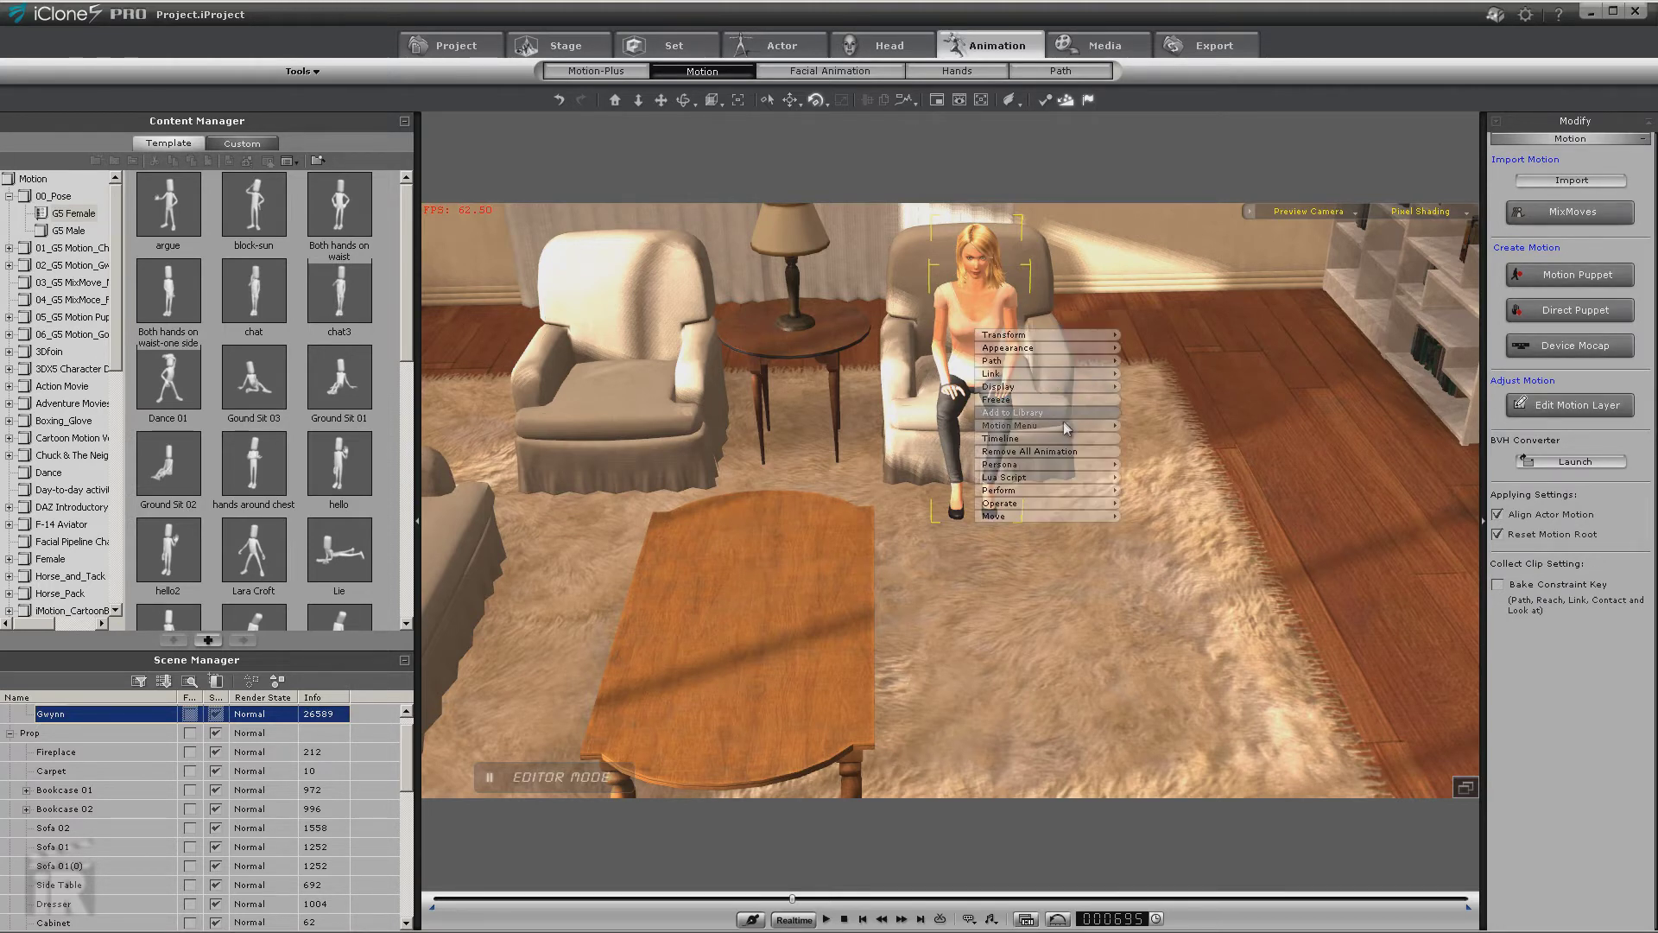
# Step: Try straightening Gwynn's chest bone, undo it with Ctrl+Z, close the editor, and select Sofa 01(0)
pyautogui.click(1138, 426)
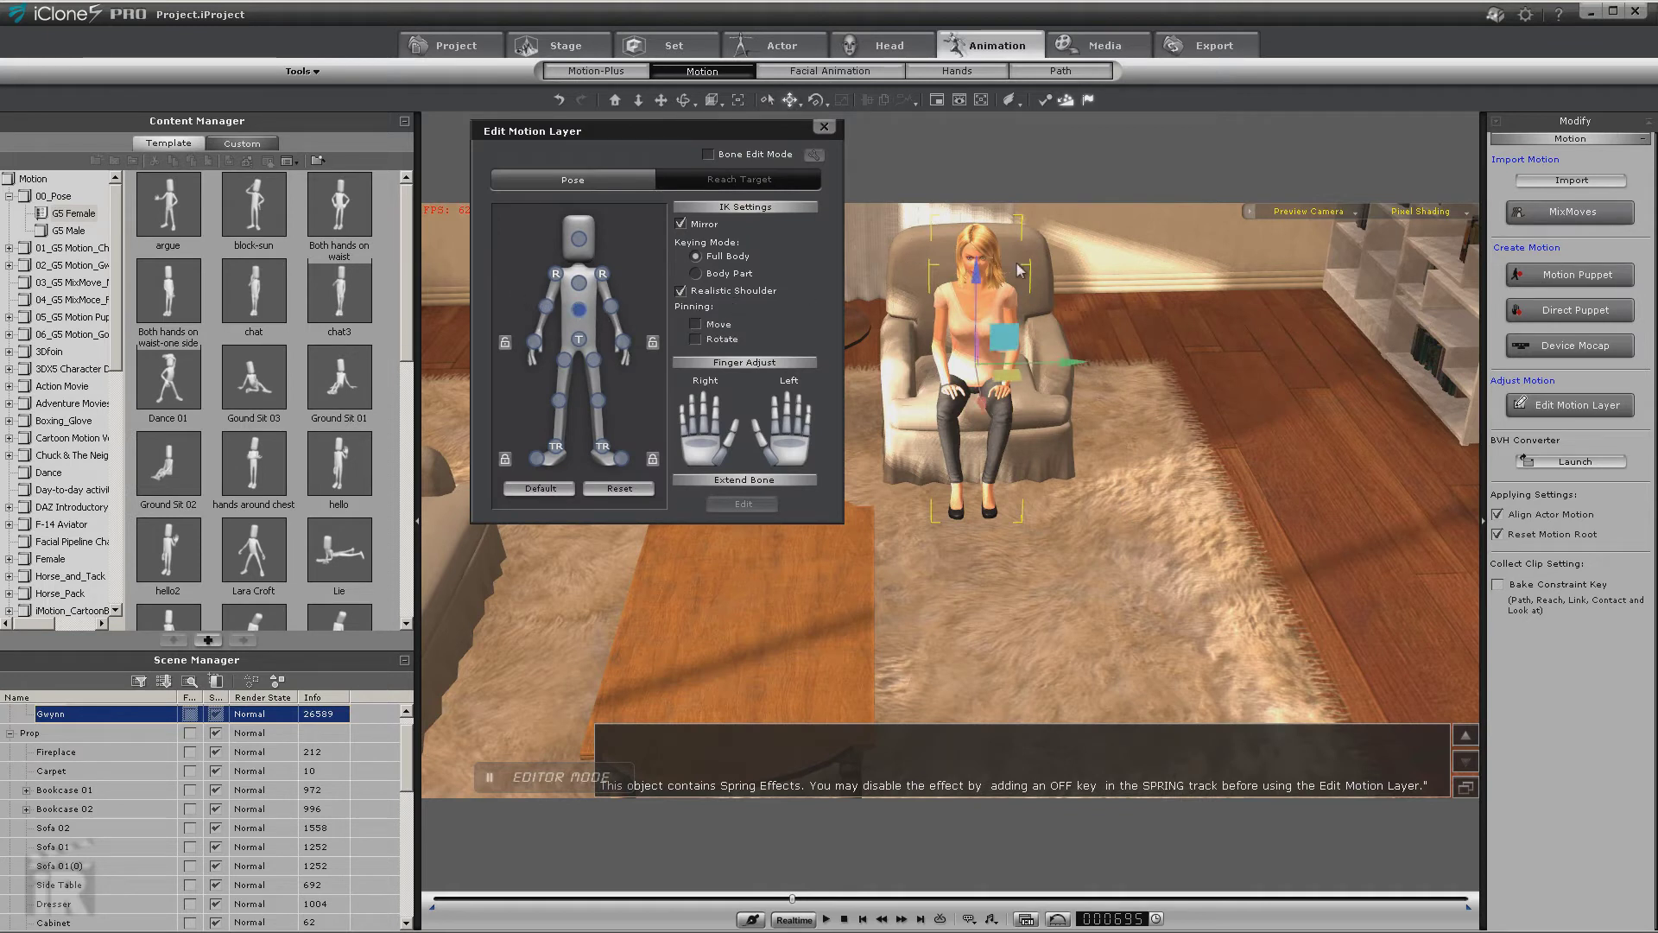
pyautogui.click(959, 346)
pyautogui.moveTo(958, 346); pyautogui.dragTo(1257, 272)
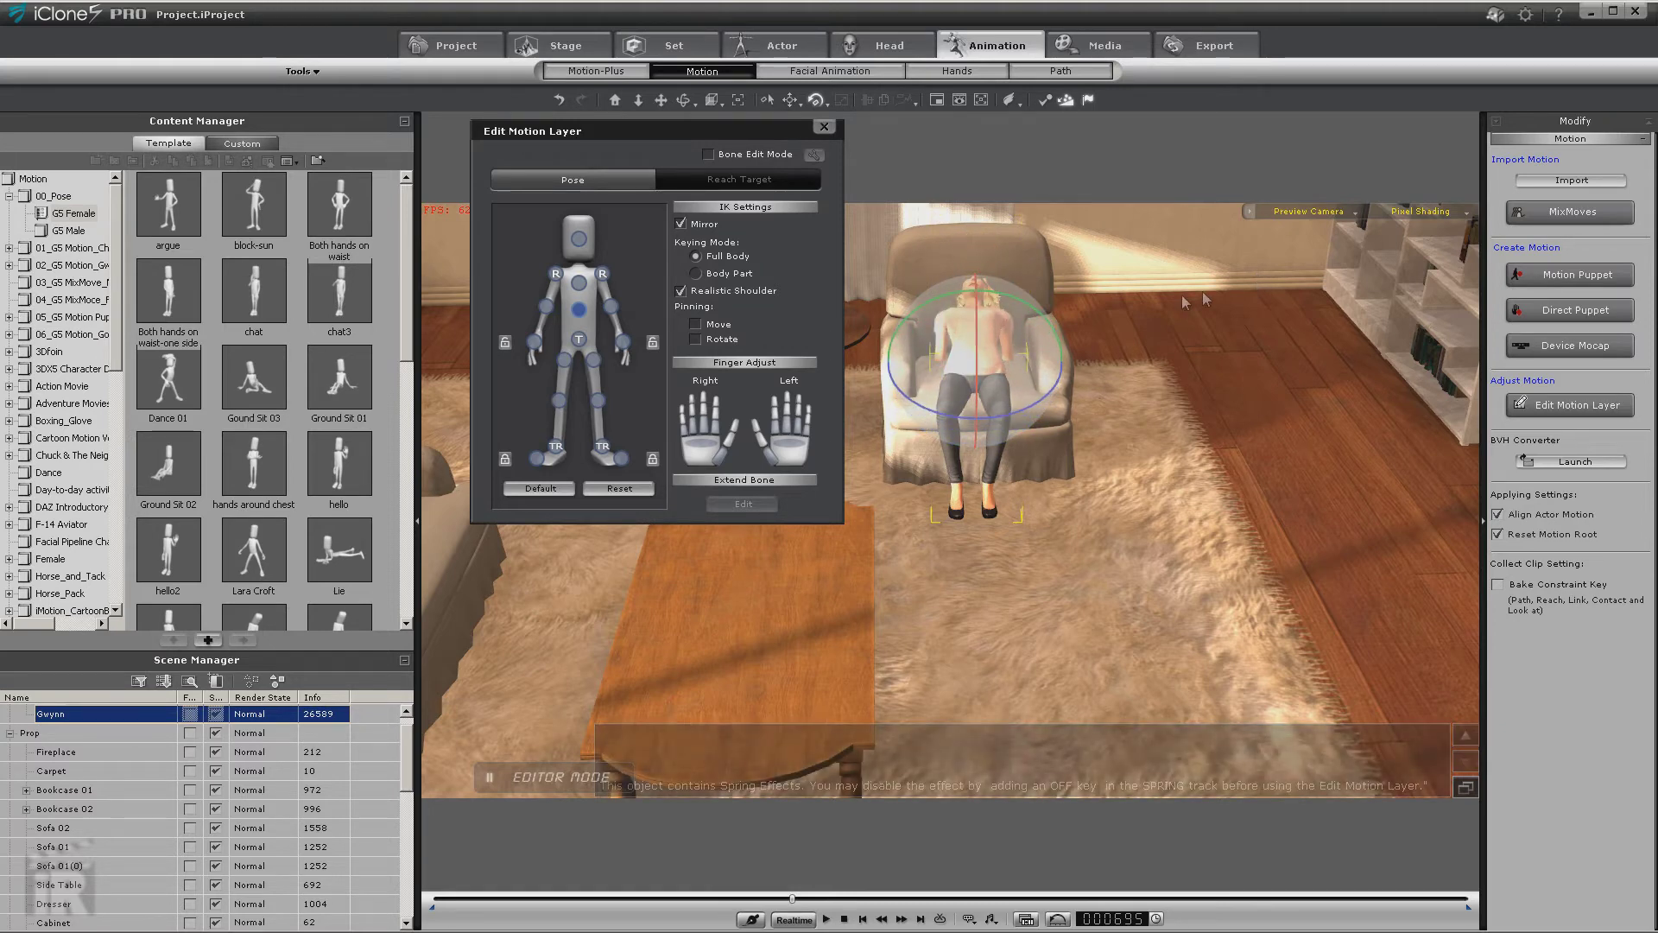
pyautogui.hotkey('ctrl', 'z')
pyautogui.click(824, 127)
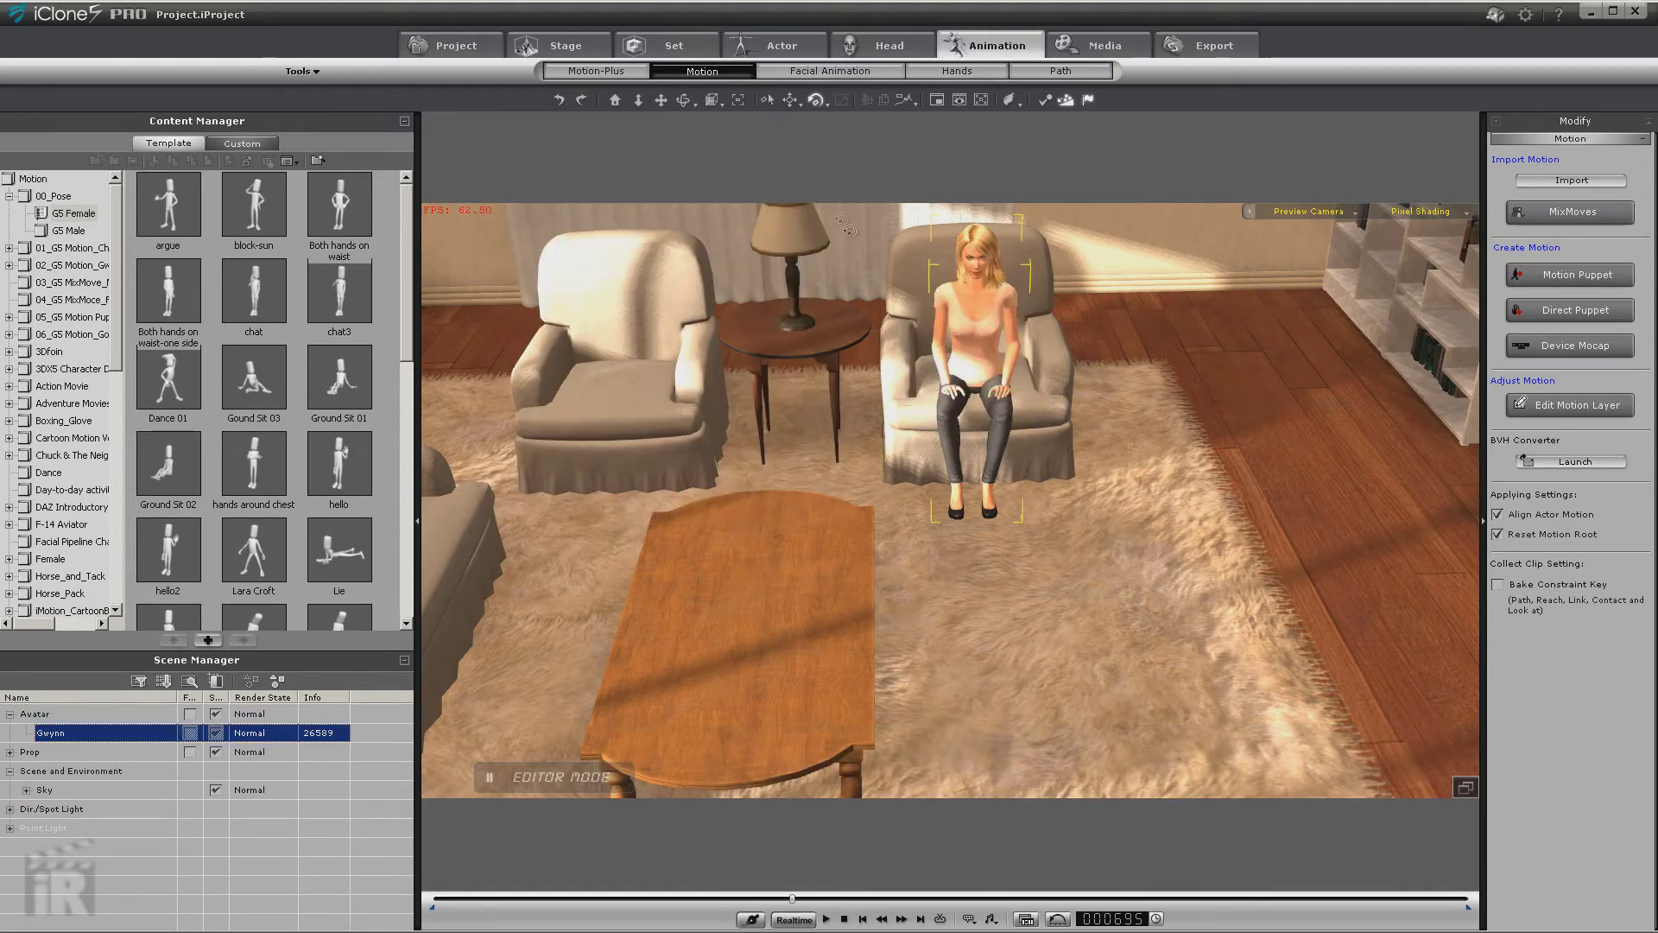
pyautogui.click(905, 254)
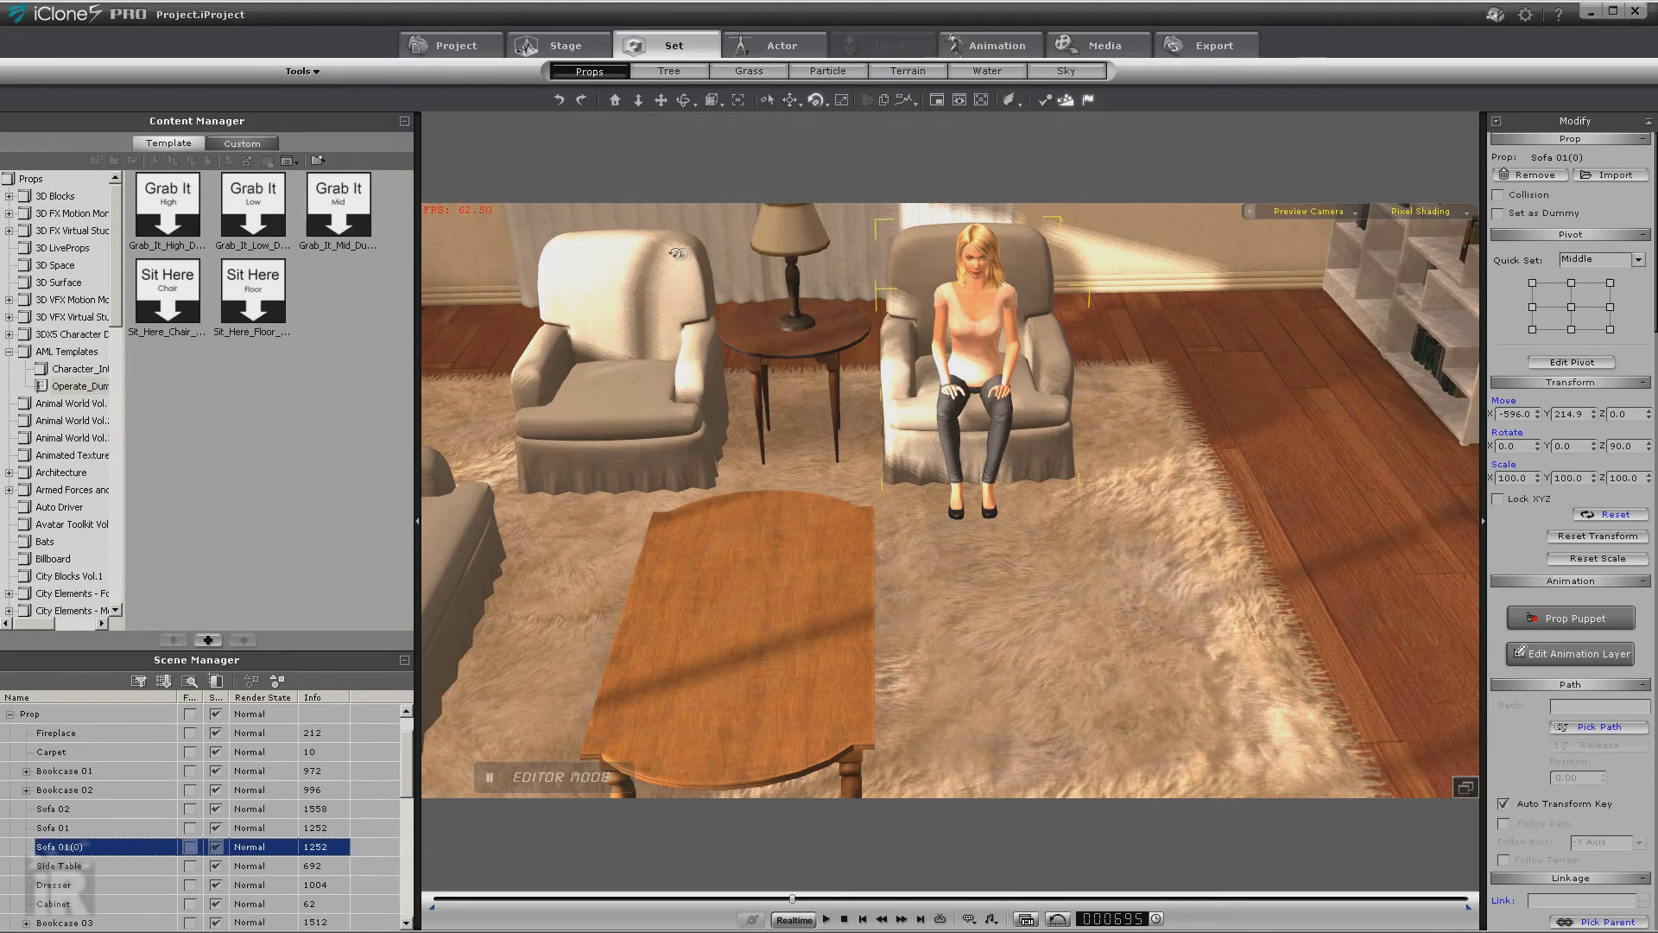
# Step: Shrink both armchairs slightly with the Scale tool, shift them along X, and rewind to frame 1
pyautogui.click(842, 101)
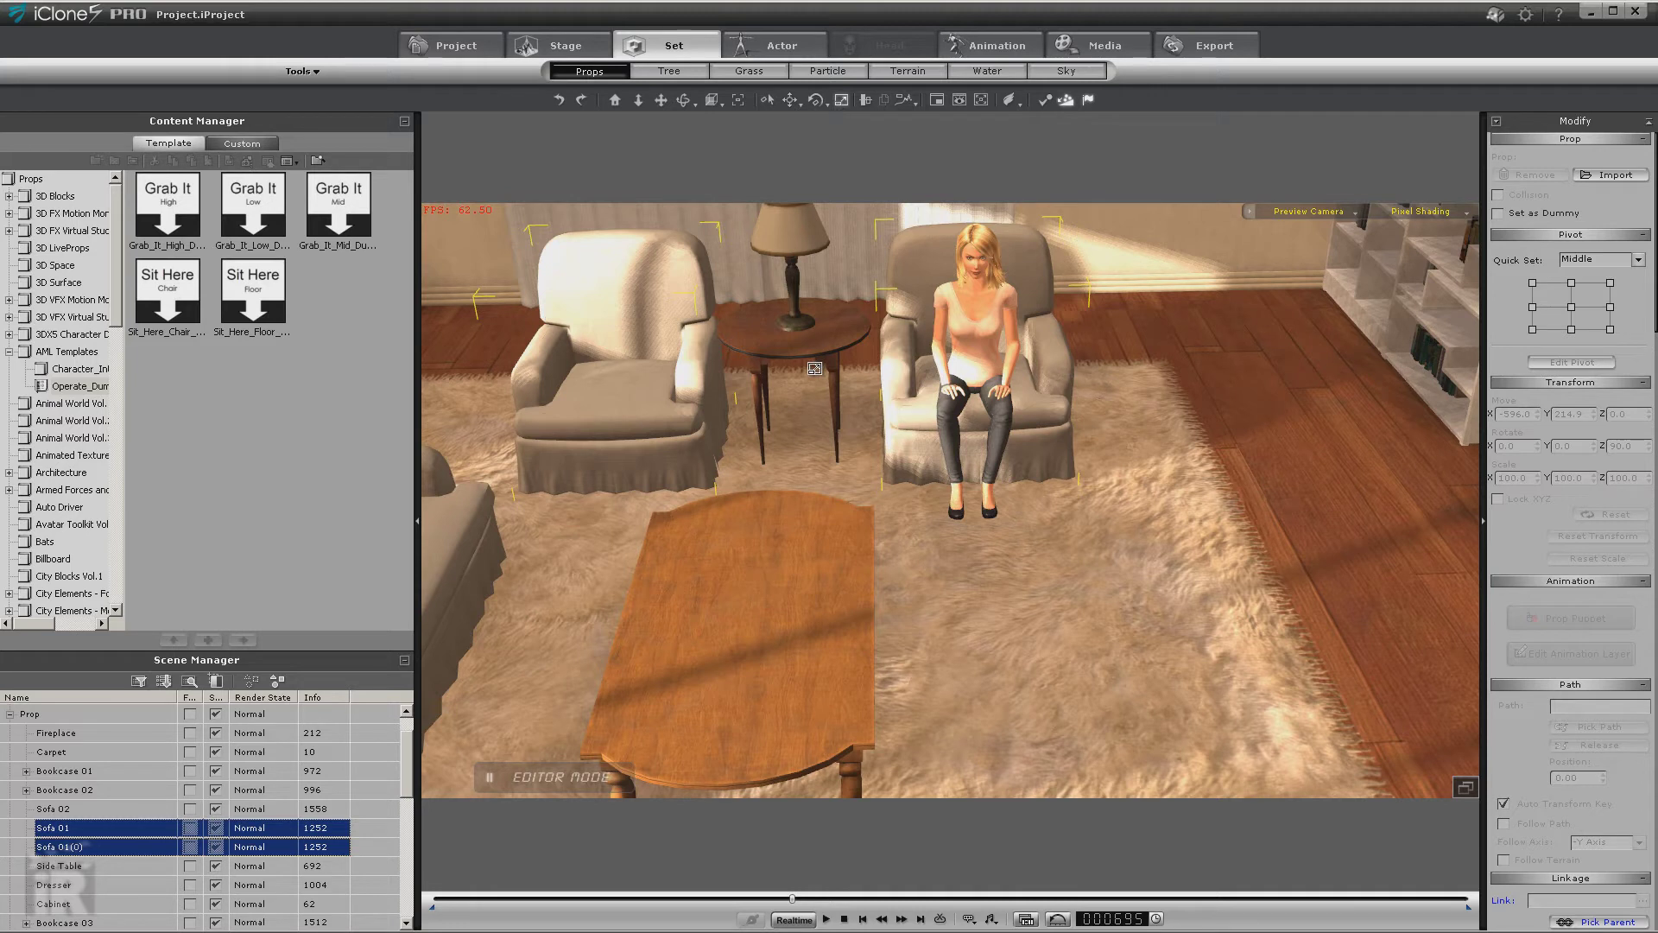
pyautogui.click(796, 384)
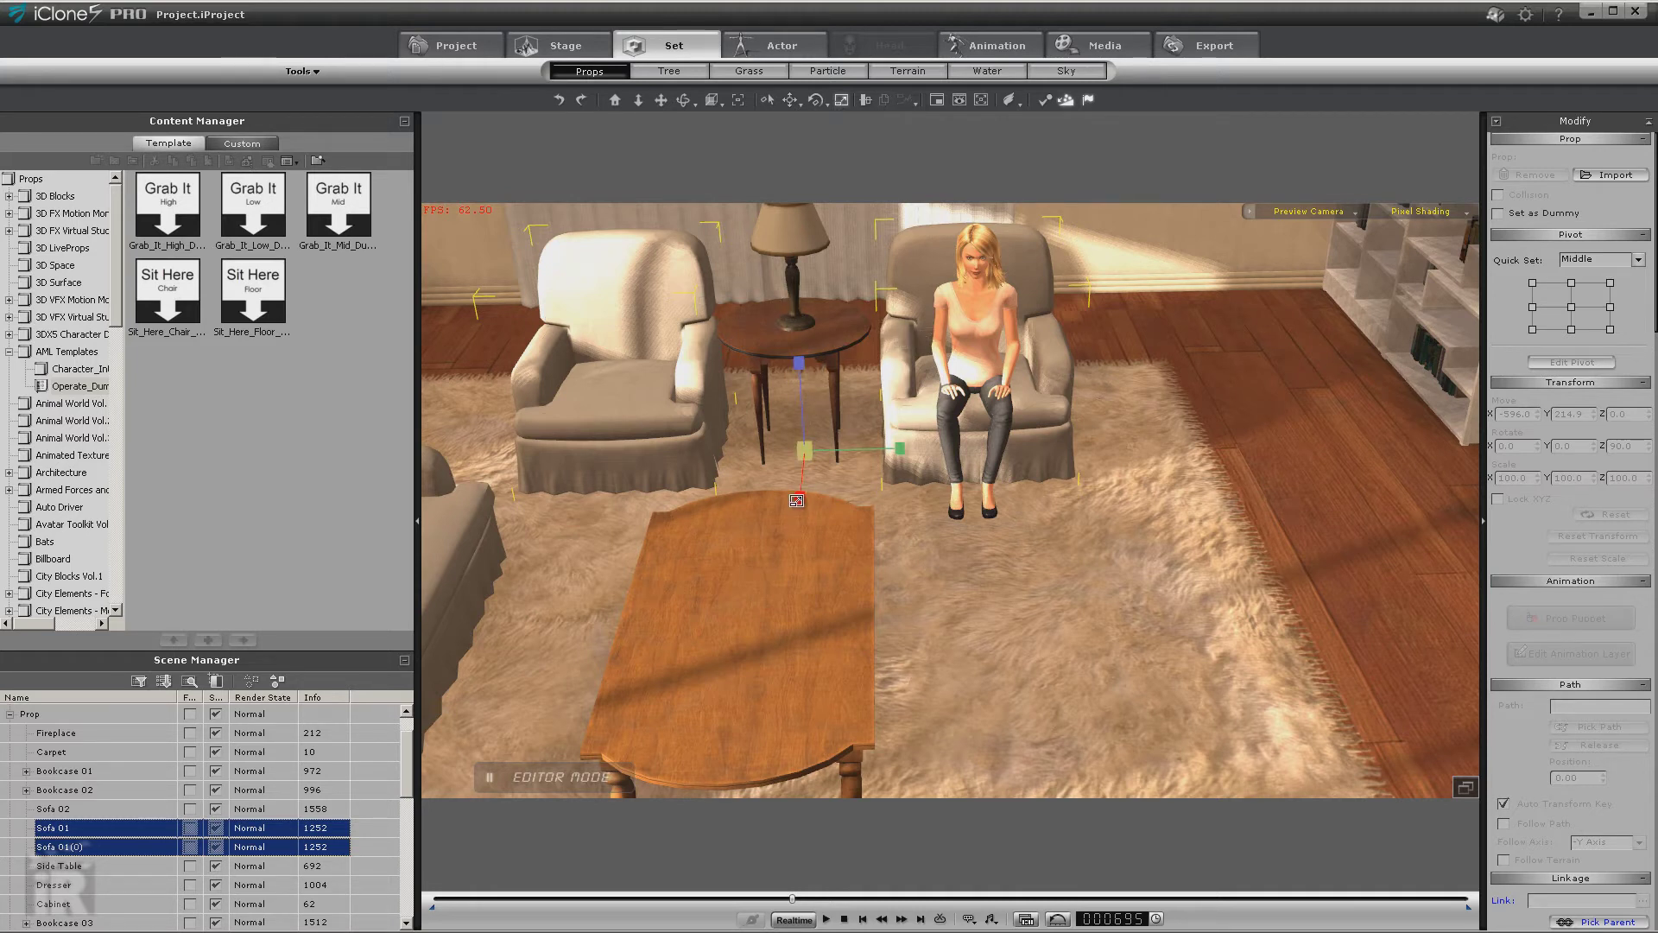
pyautogui.moveTo(796, 500); pyautogui.dragTo(785, 428)
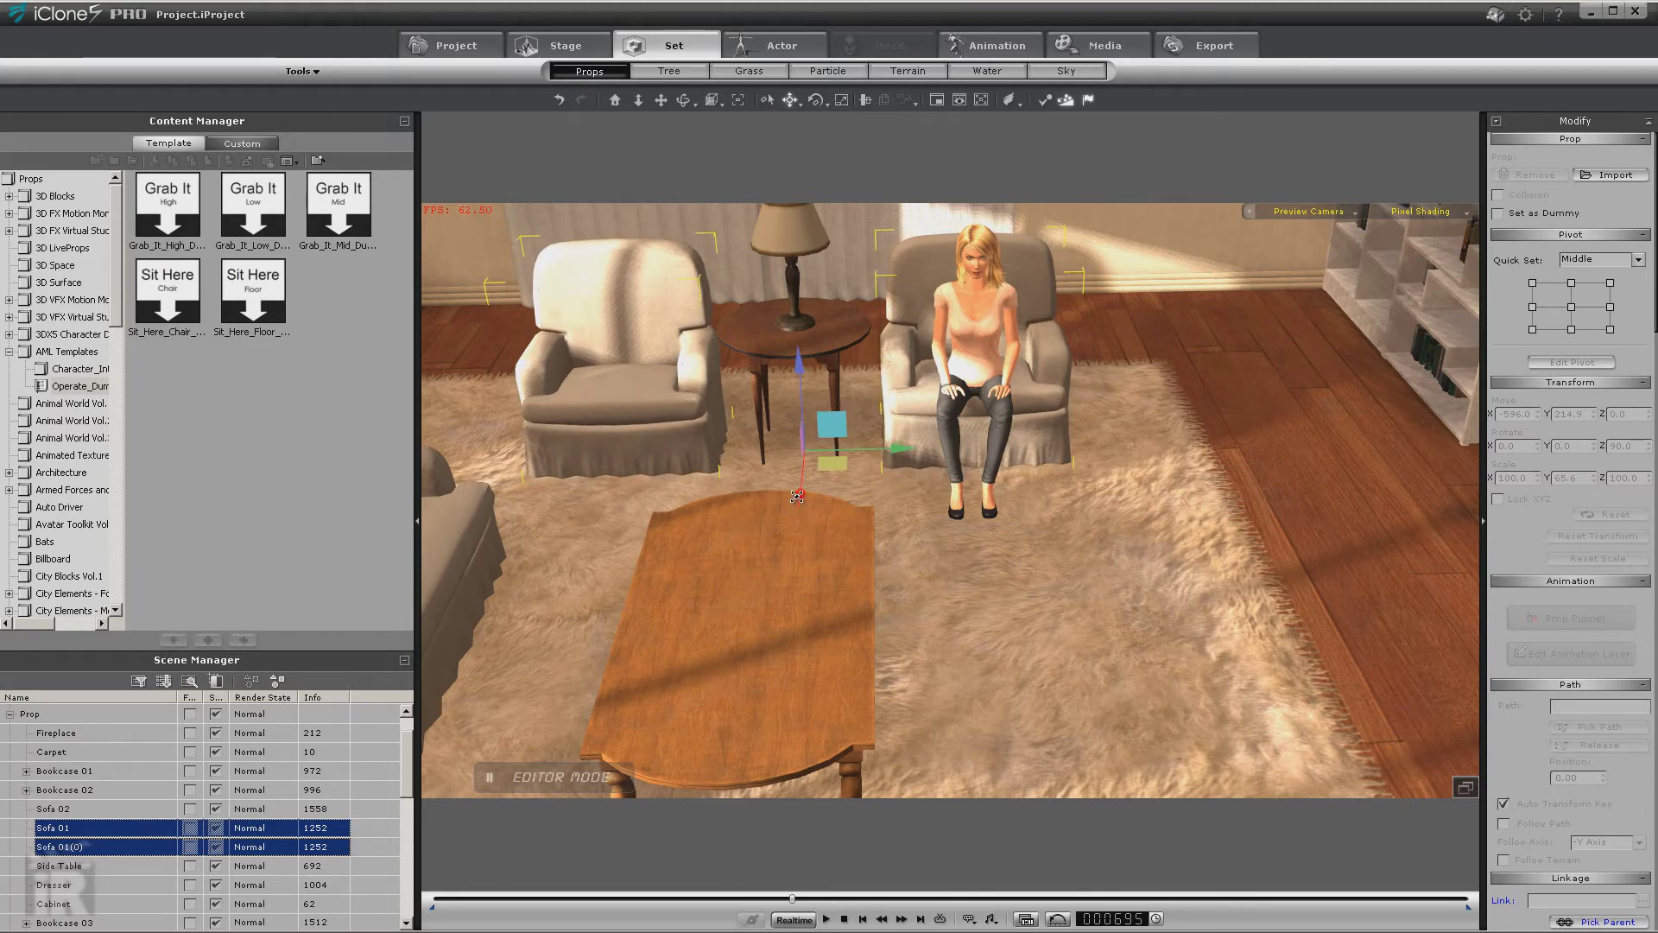
pyautogui.moveTo(797, 496); pyautogui.dragTo(806, 529)
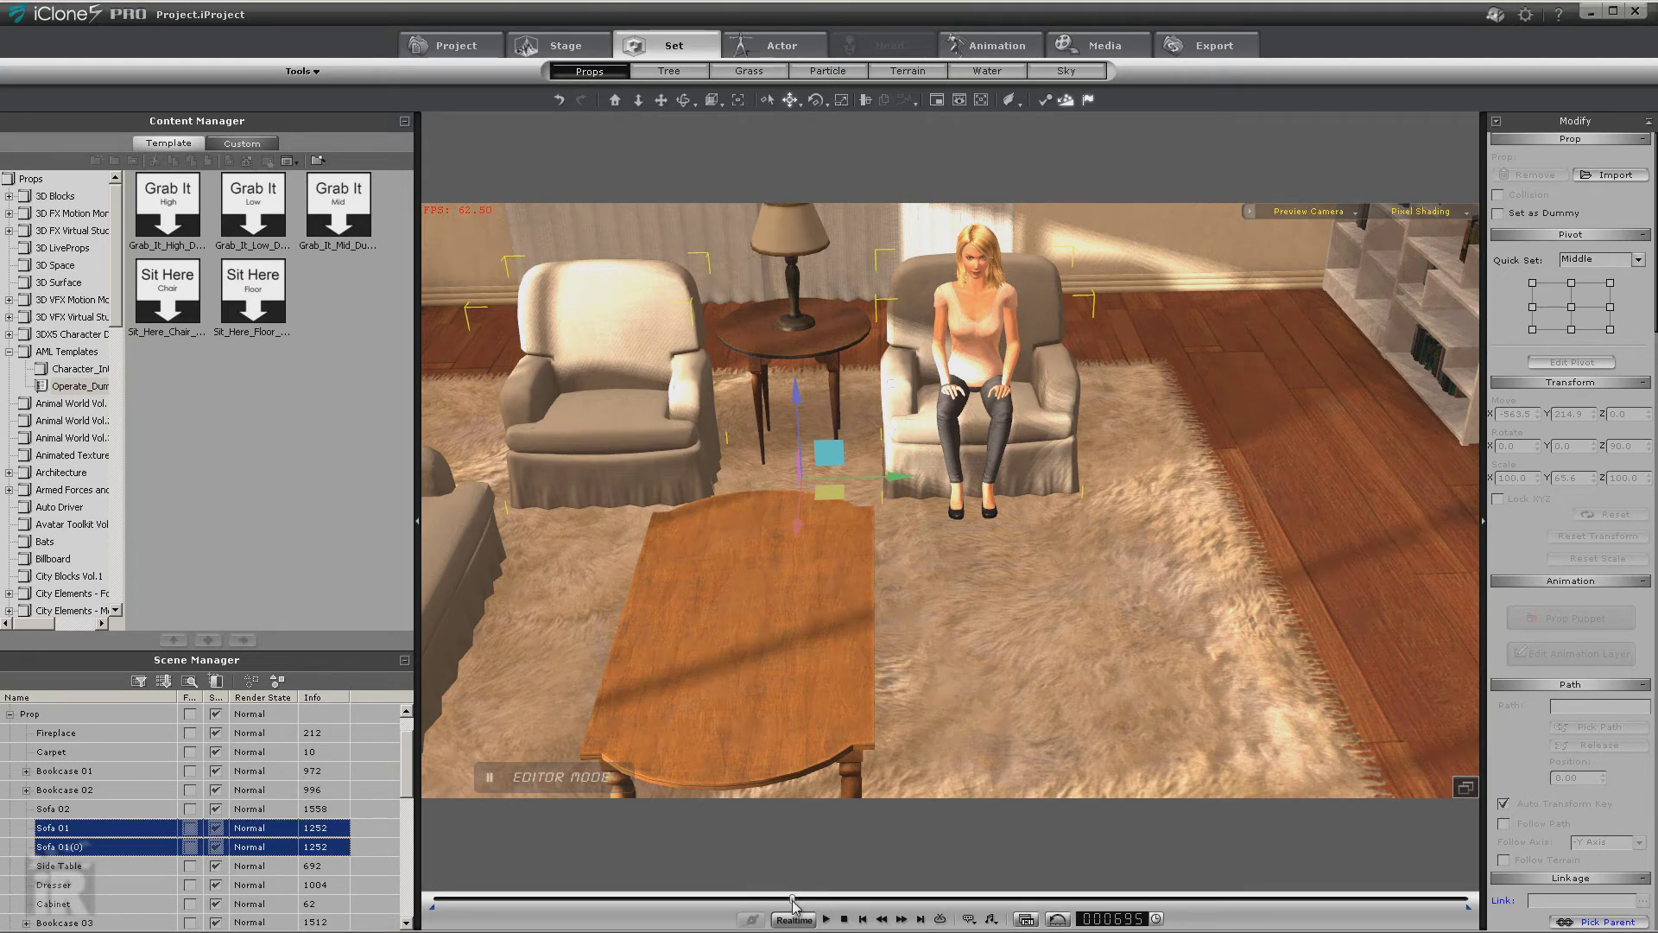
pyautogui.moveTo(793, 898); pyautogui.dragTo(423, 907)
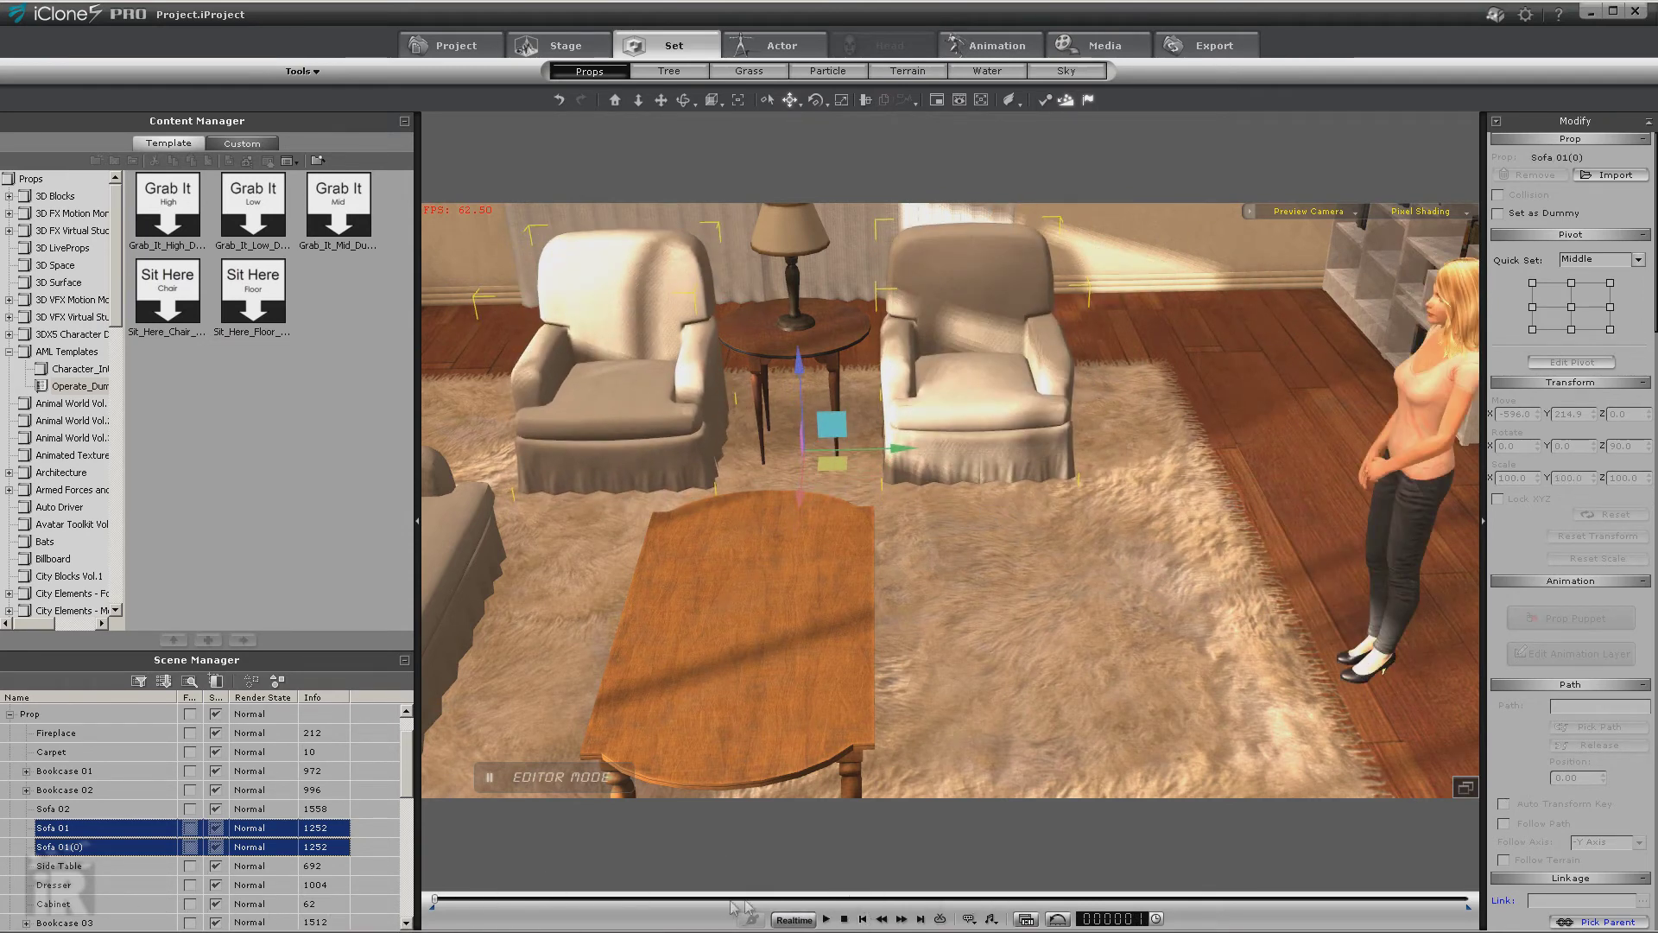
# Step: Open the Timeline and play the scene to check the armchairs, stopping at Gwynn mid-walk
pyautogui.click(1027, 919)
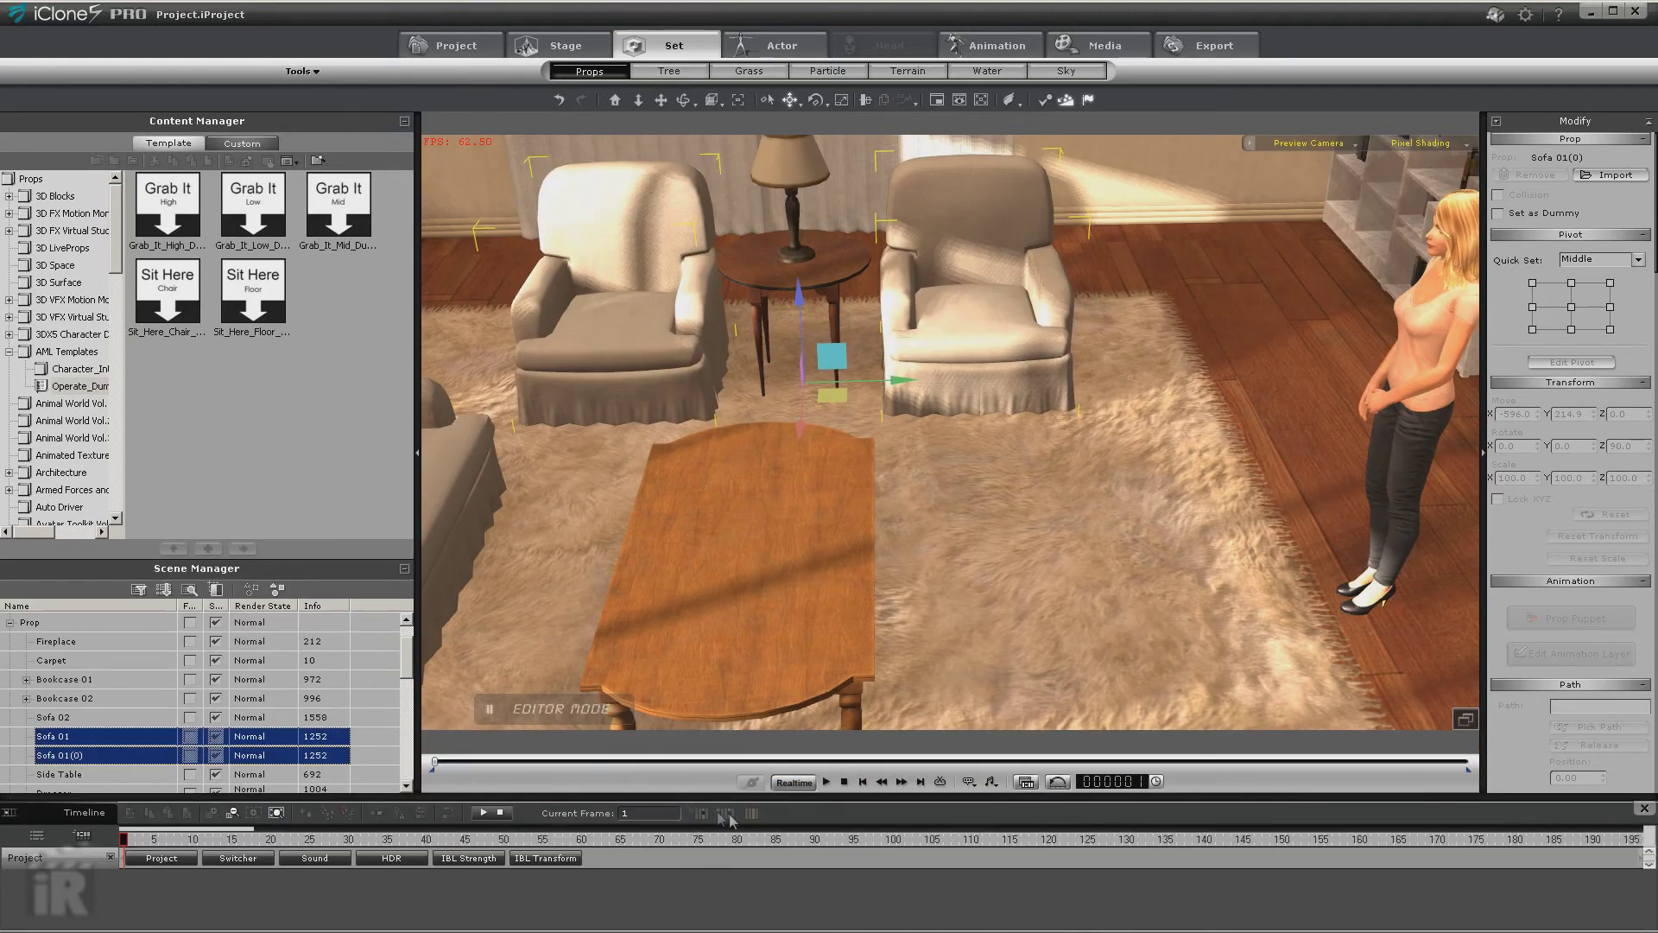
pyautogui.click(829, 782)
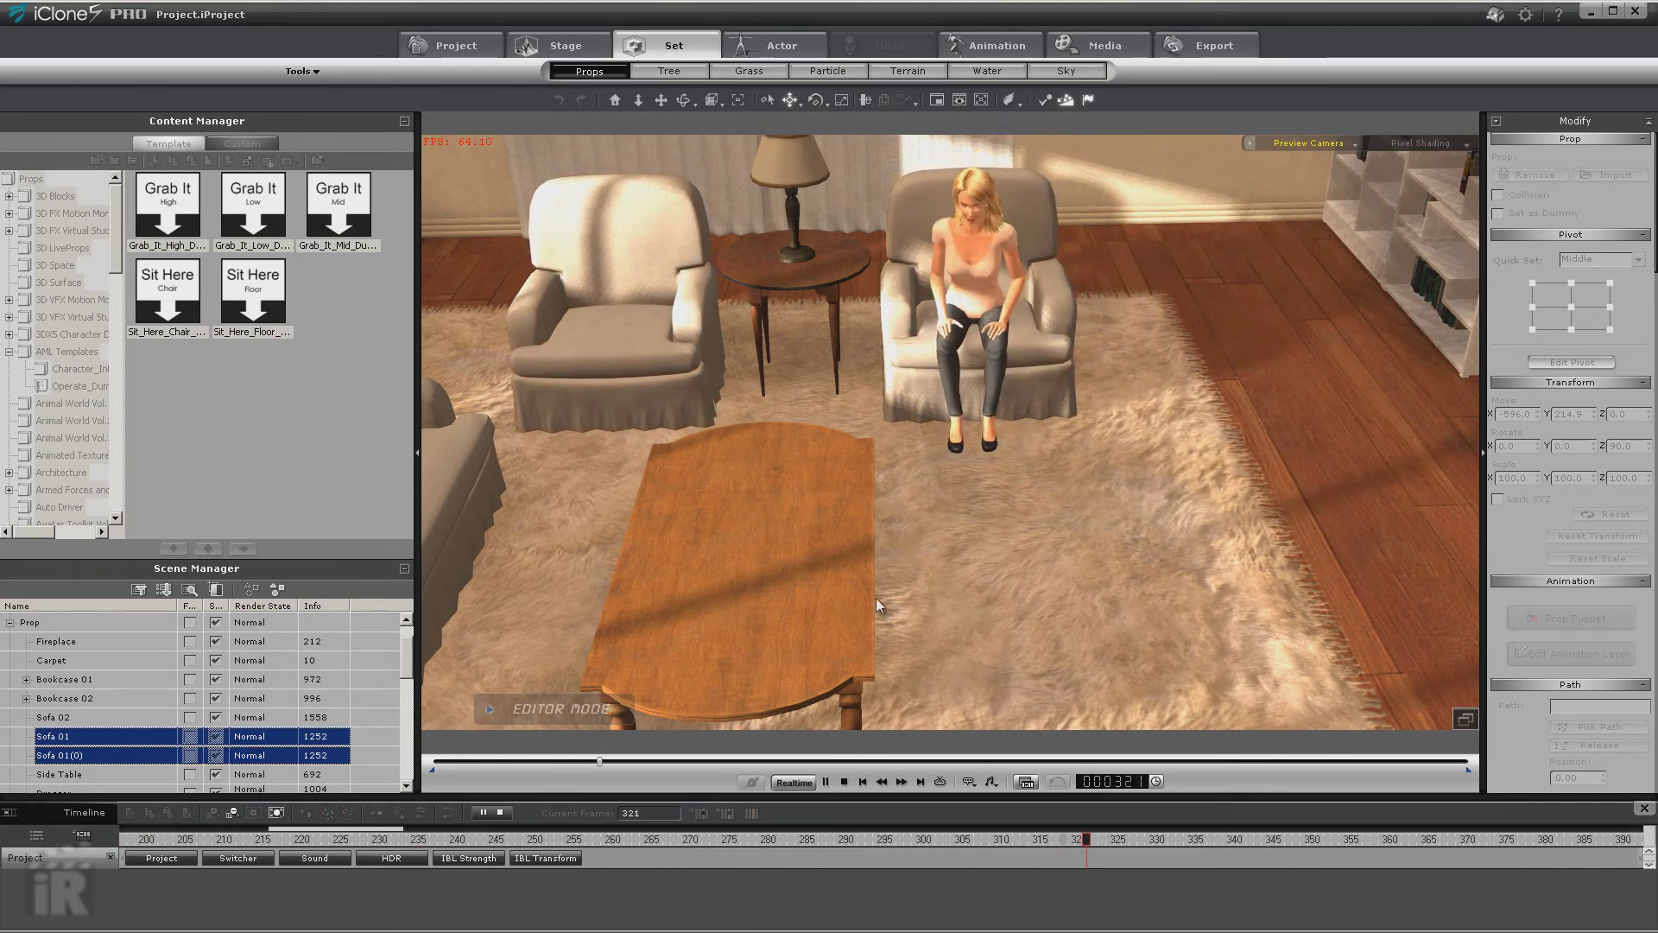
pyautogui.click(828, 783)
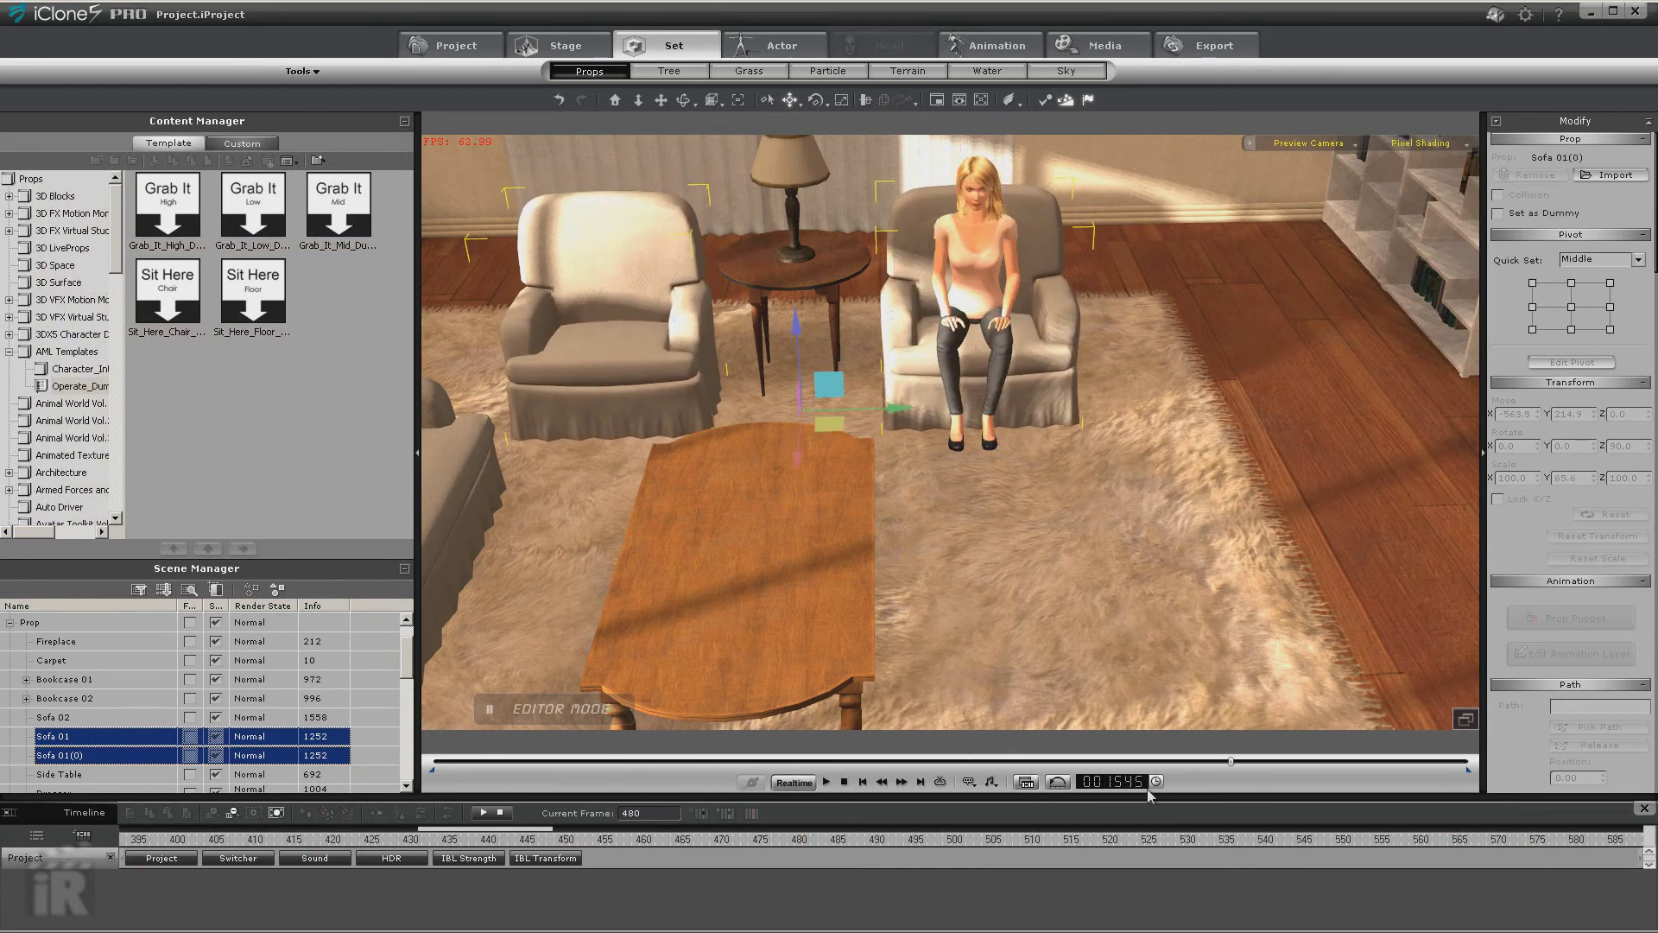
pyautogui.moveTo(923, 761); pyautogui.dragTo(1201, 764)
# Step: Remove All Animation from the armchairs and rewind the scene to the start
pyautogui.rightClick(1043, 307)
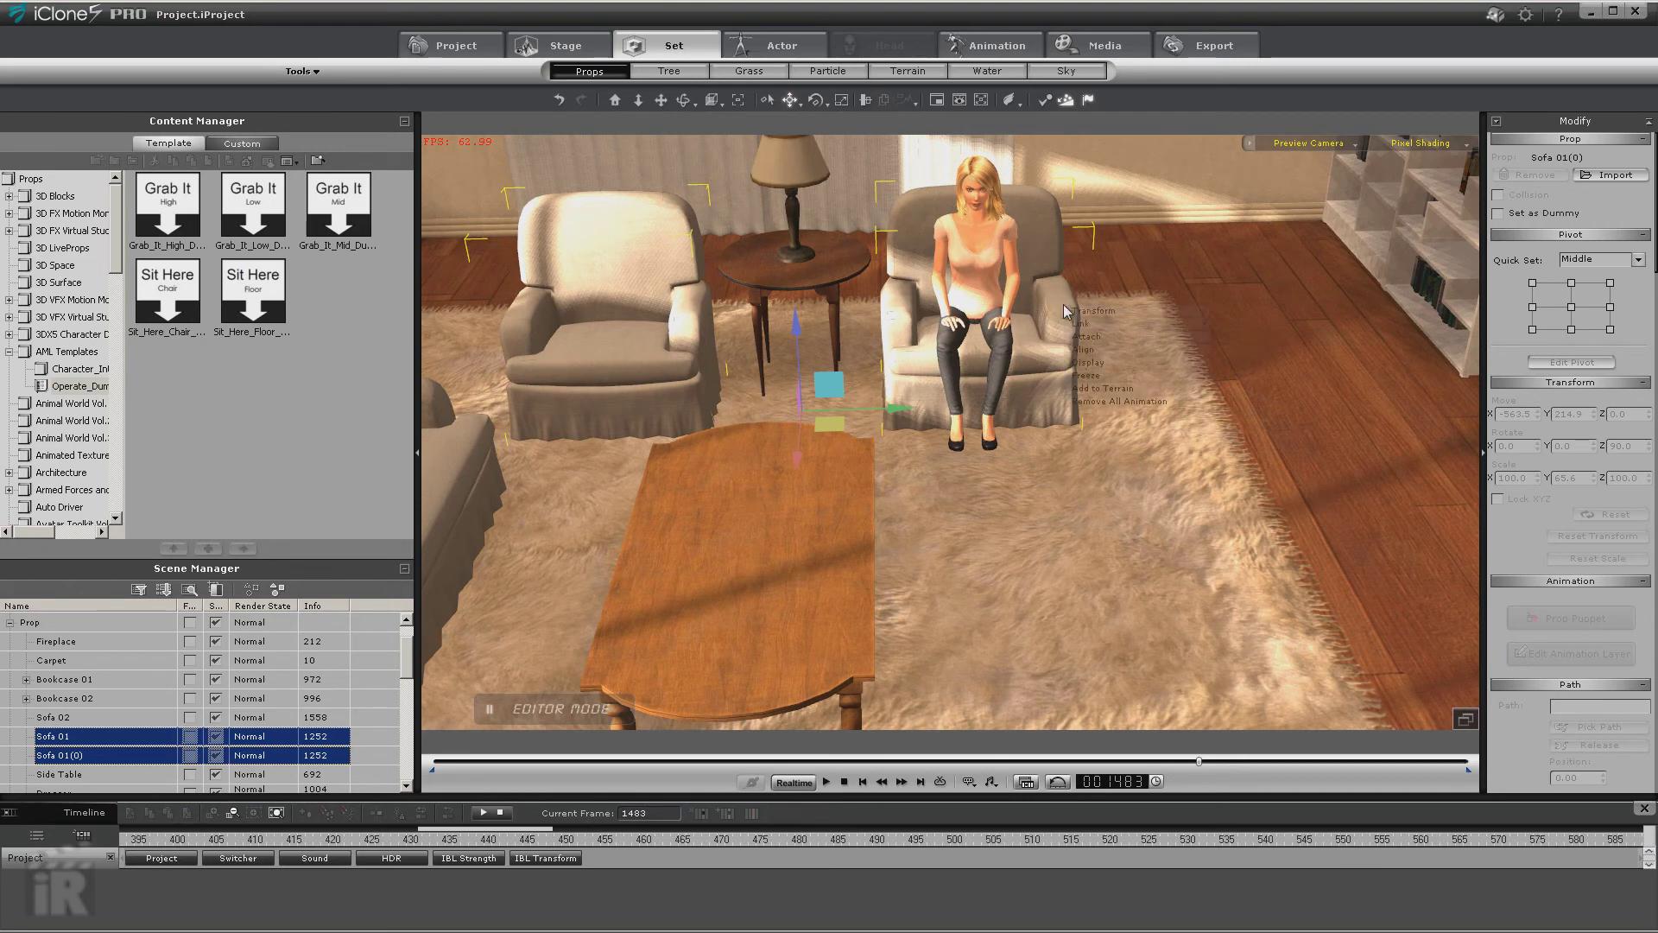
pyautogui.click(1140, 402)
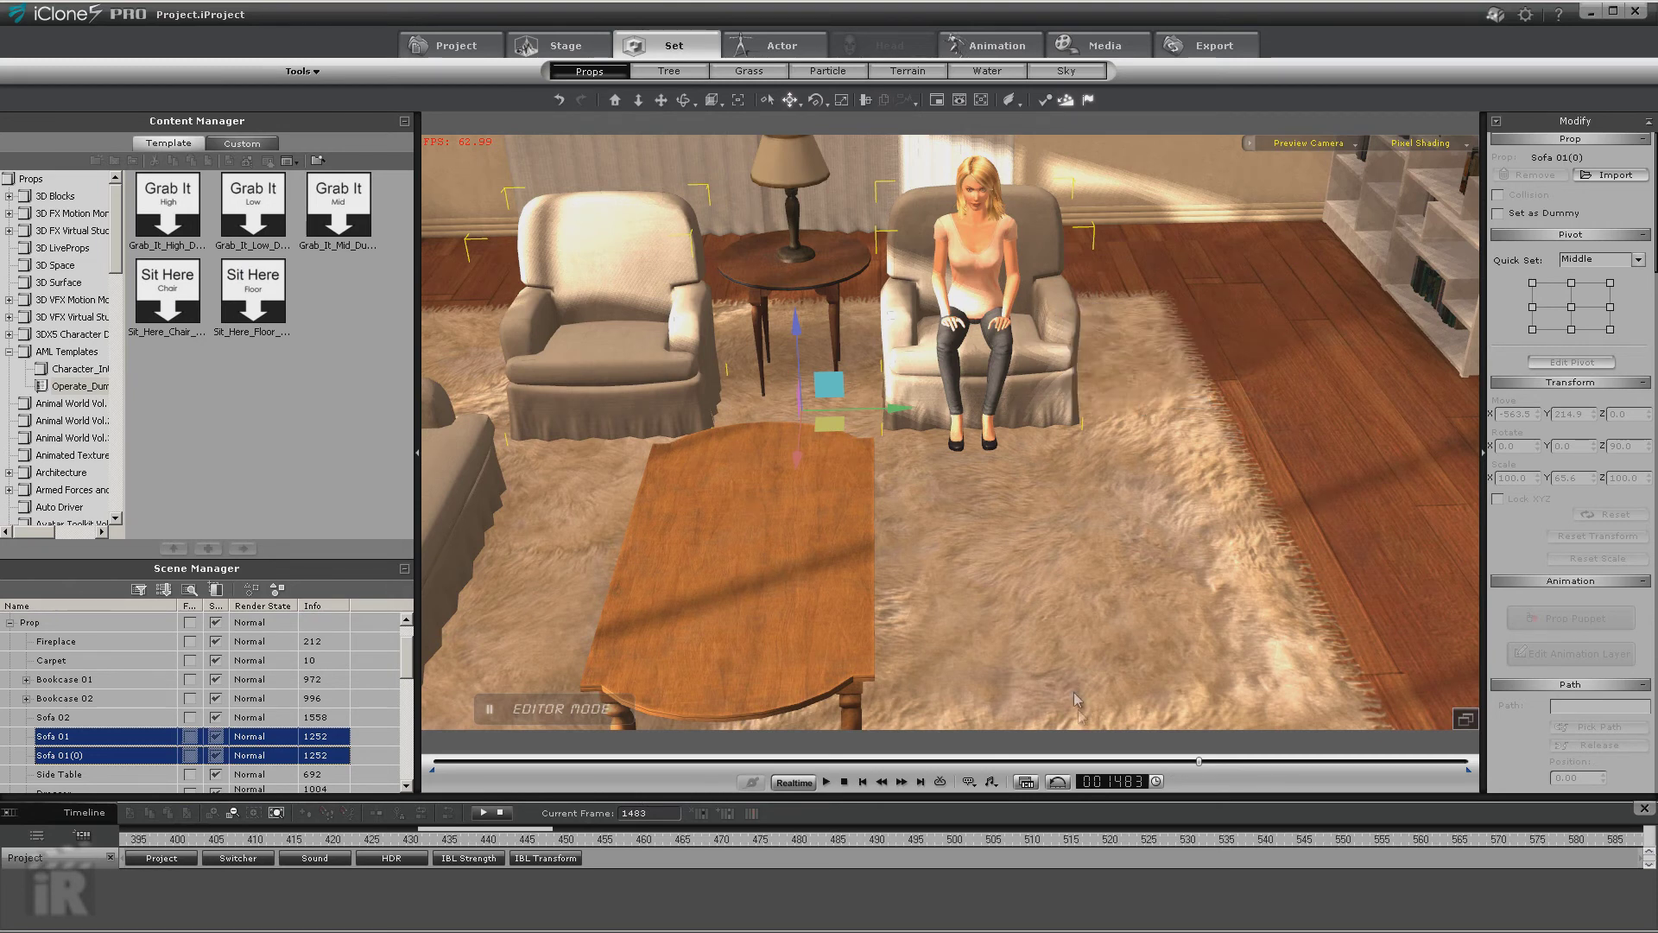
pyautogui.moveTo(1201, 768); pyautogui.dragTo(403, 807)
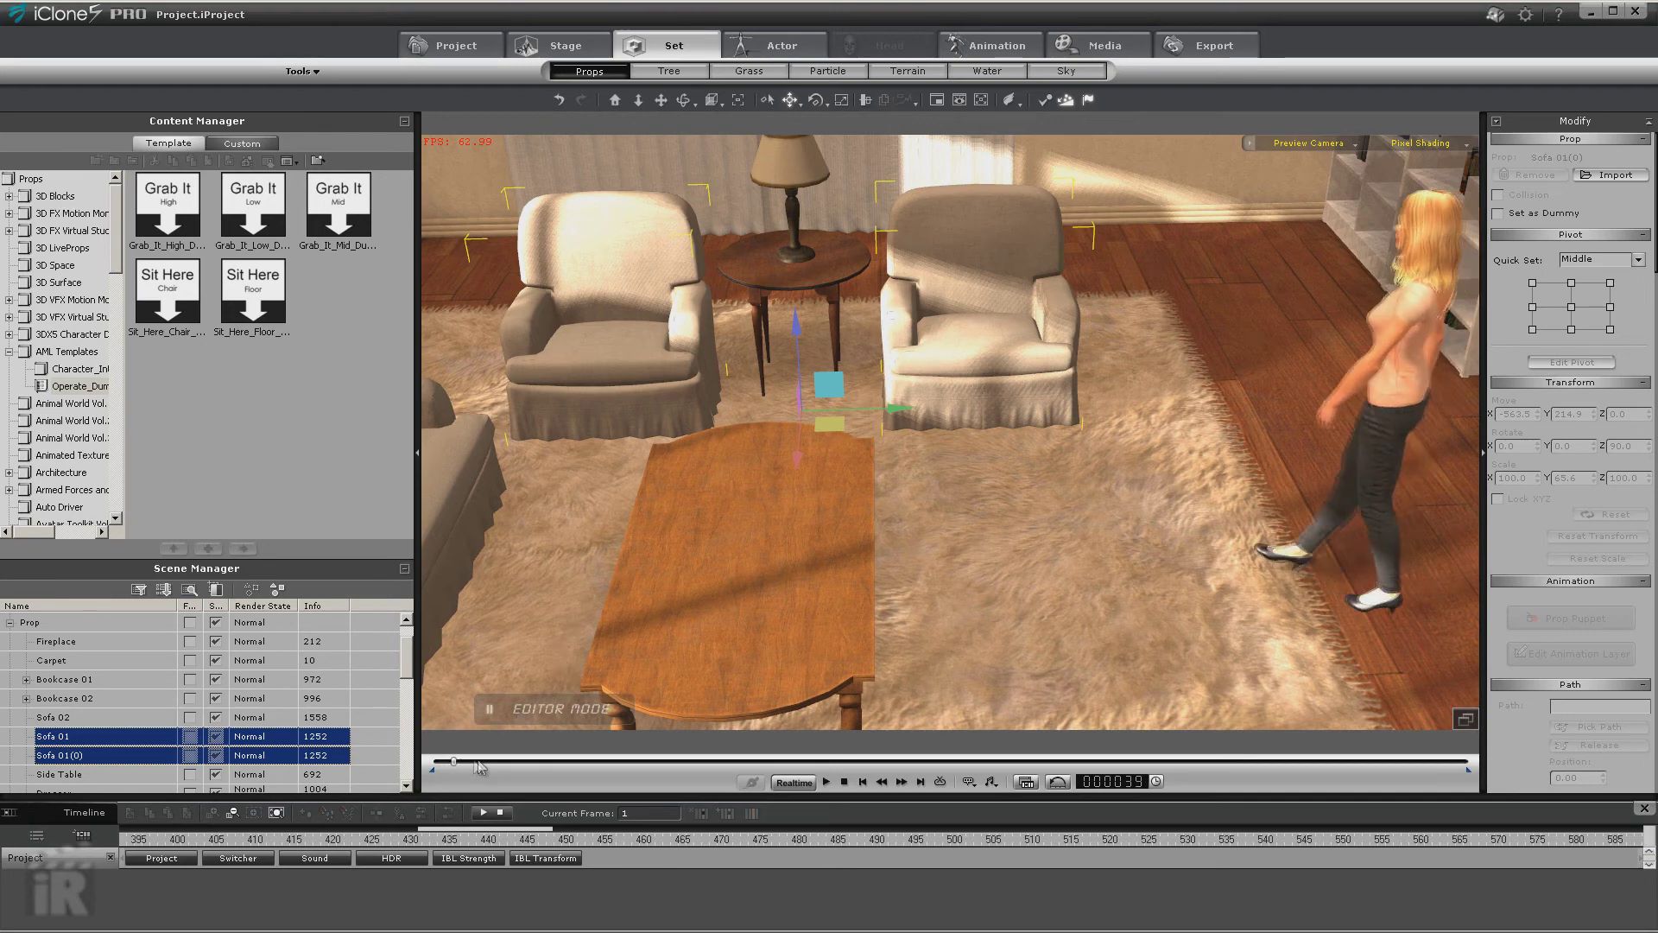
pyautogui.moveTo(437, 767); pyautogui.dragTo(976, 762)
pyautogui.click(844, 781)
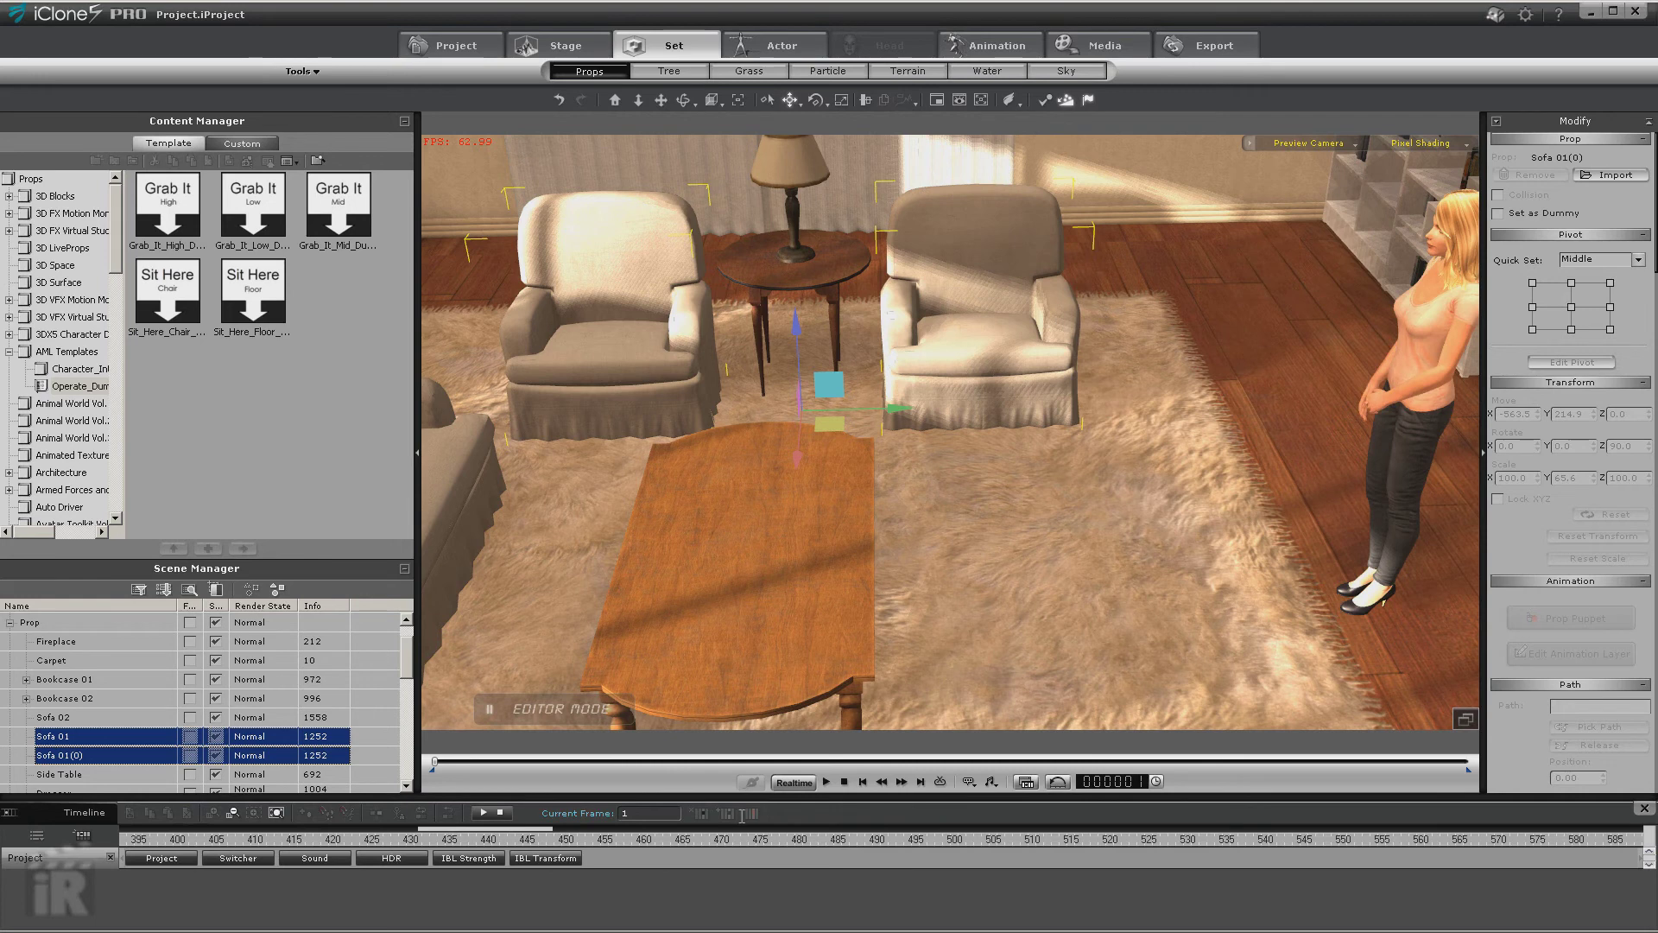
pyautogui.click(826, 782)
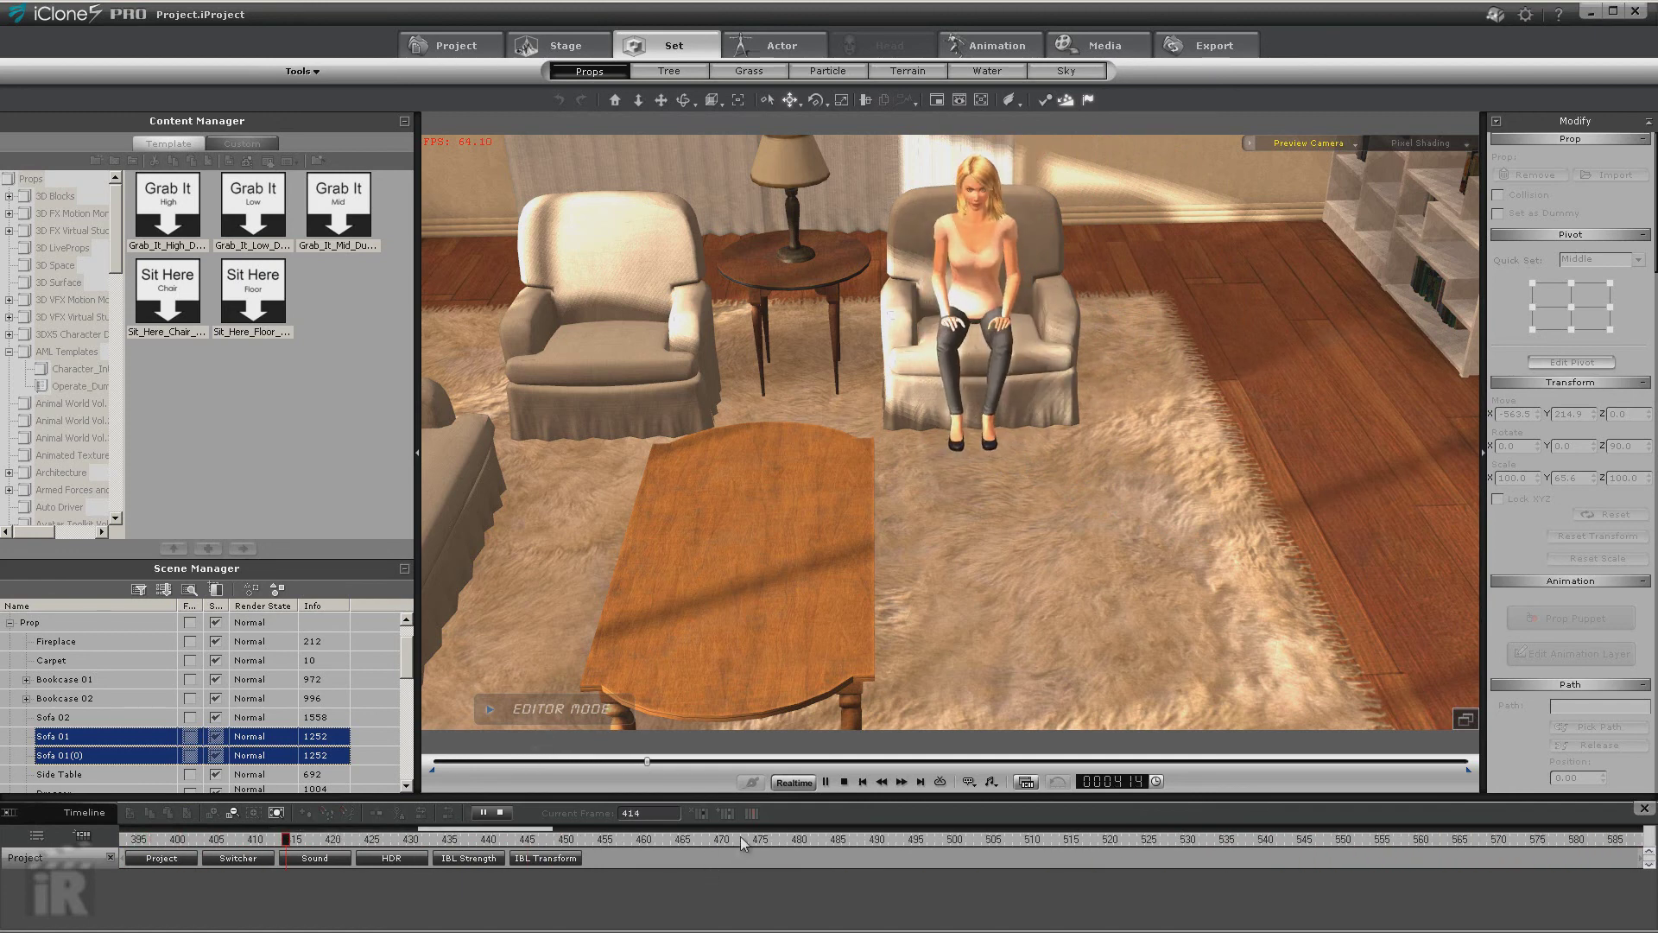
pyautogui.click(823, 783)
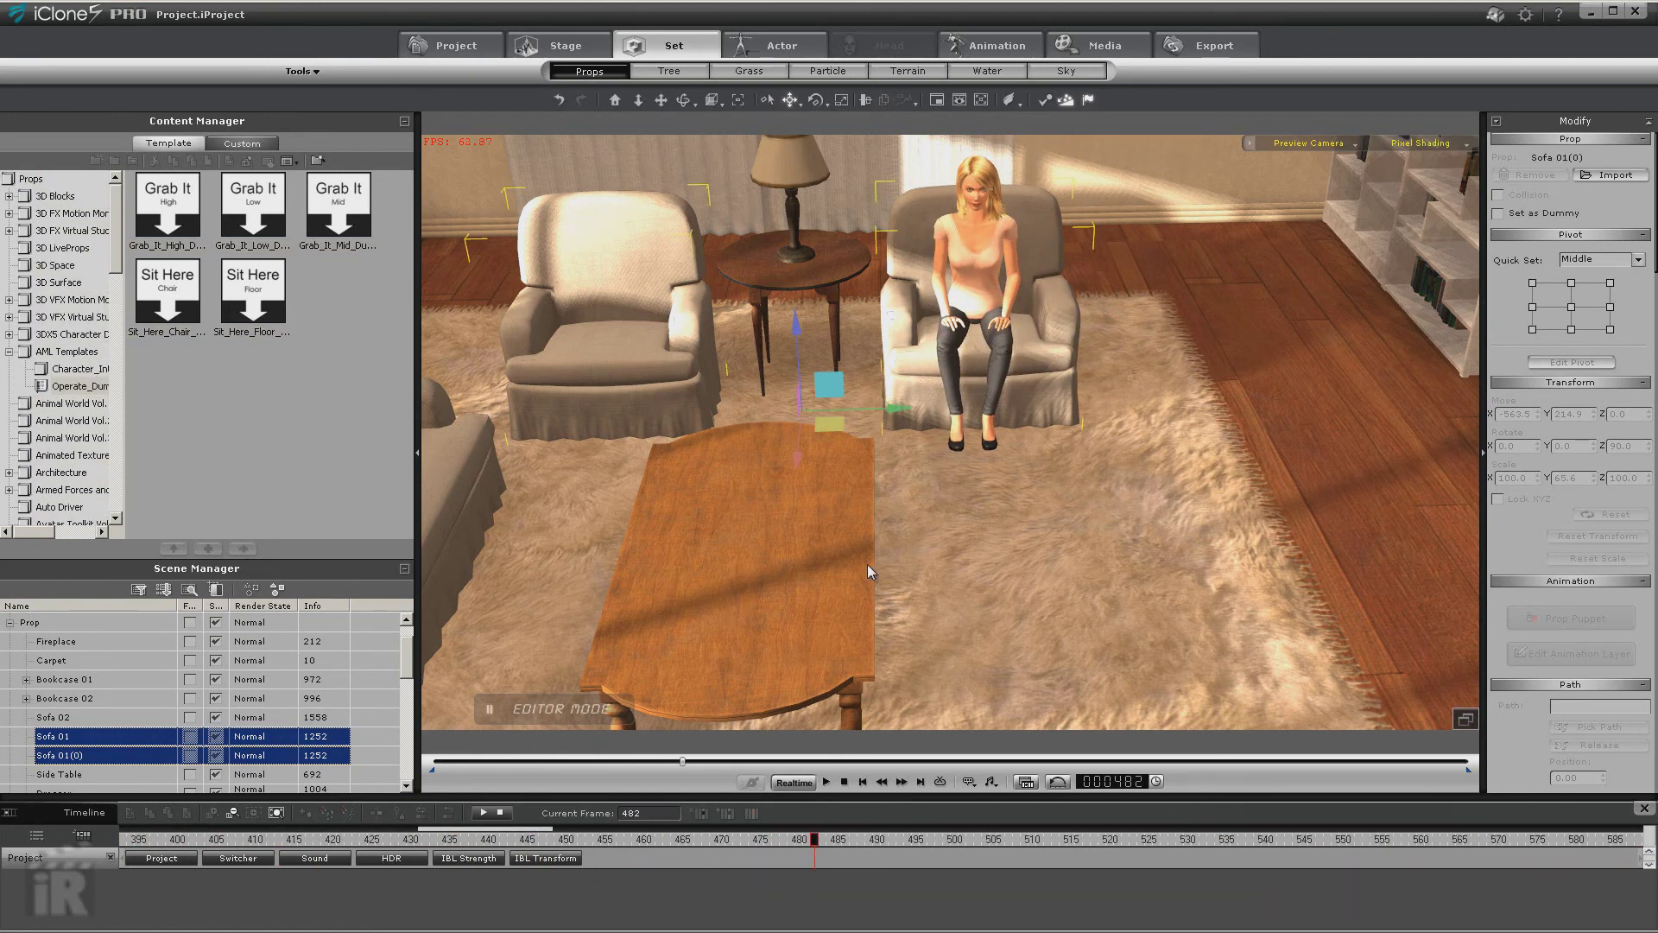